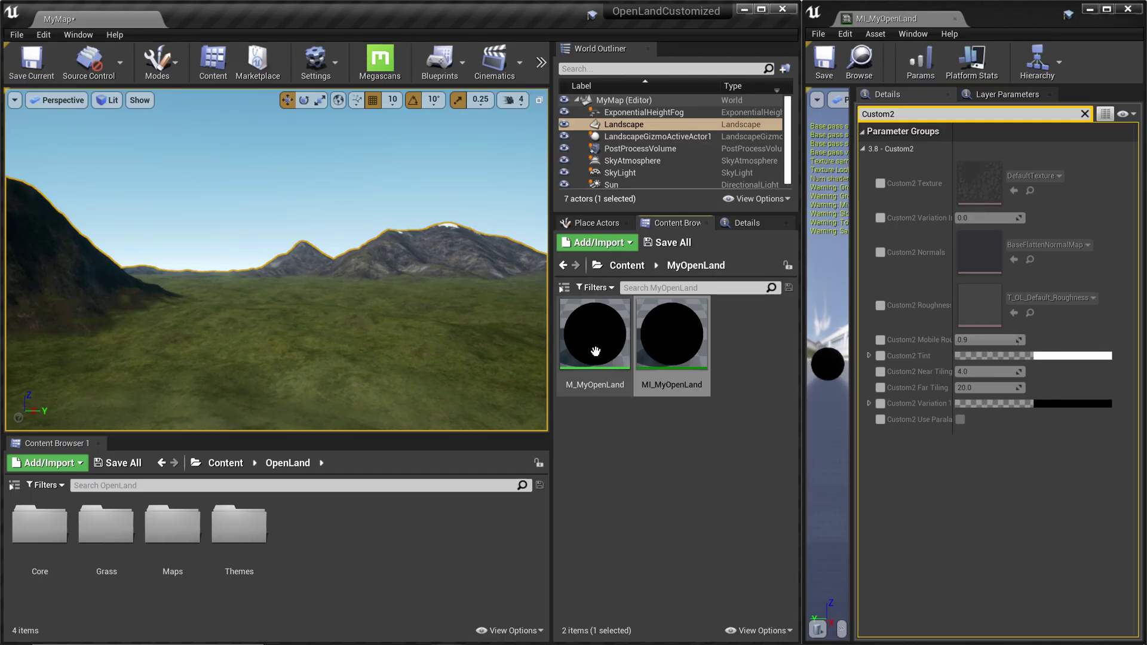
pyautogui.doubleClick(590, 338)
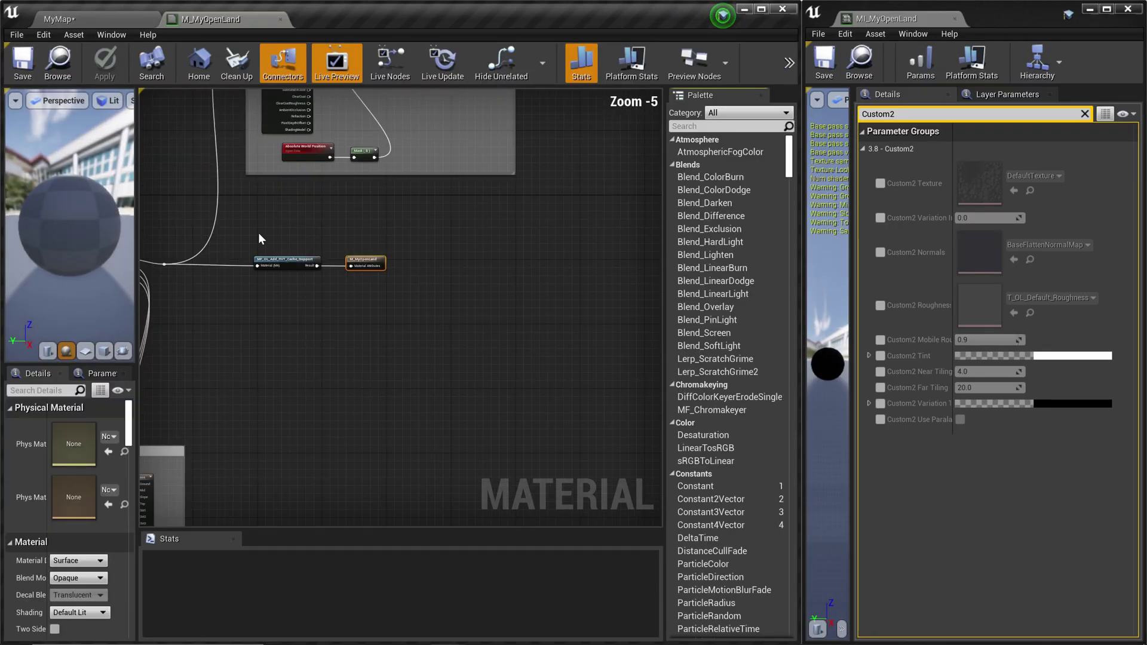
pyautogui.scroll(6, 532, 313)
pyautogui.scroll(-3, 537, 313)
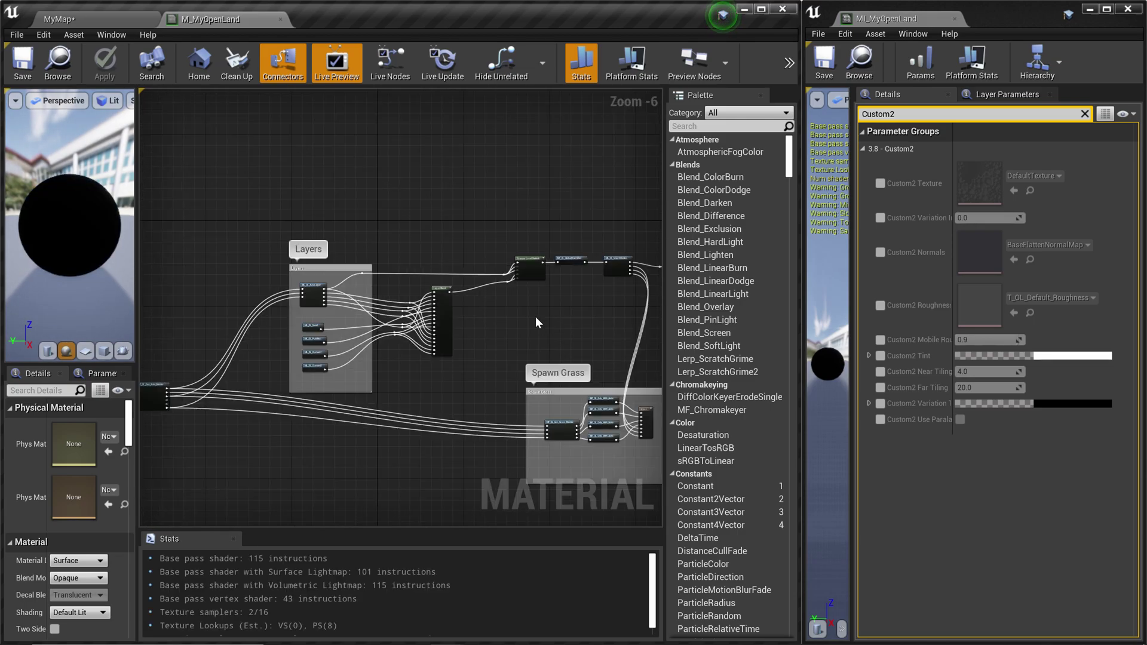
pyautogui.scroll(2, 496, 334)
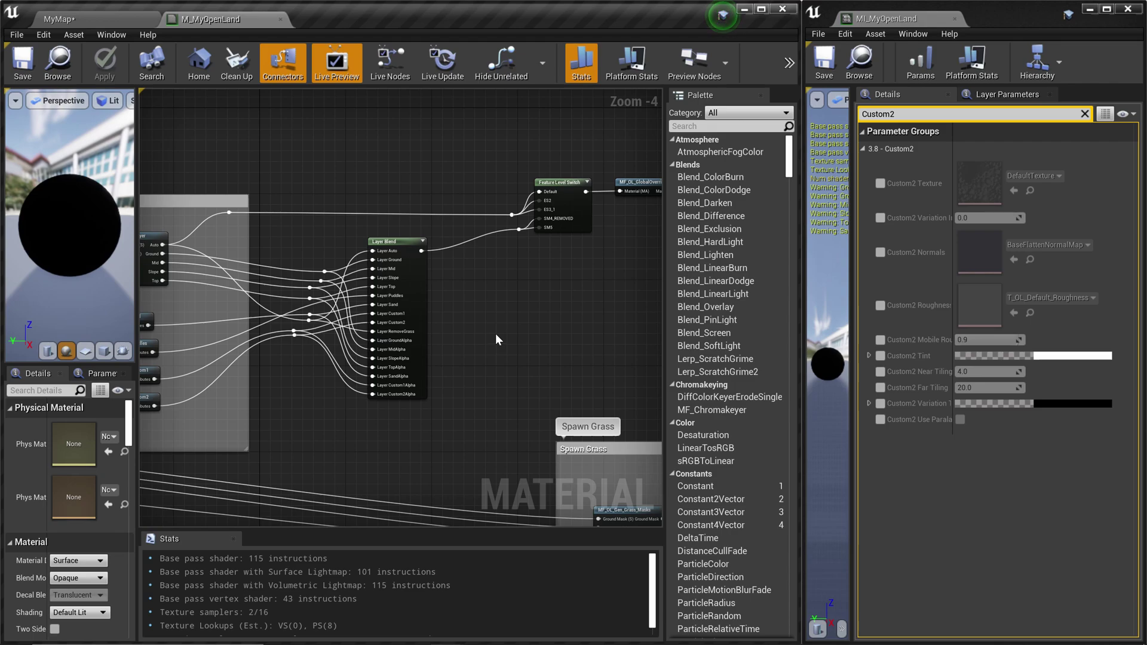
pyautogui.scroll(-3, 500, 329)
pyautogui.scroll(2, 499, 335)
pyautogui.scroll(3, 557, 342)
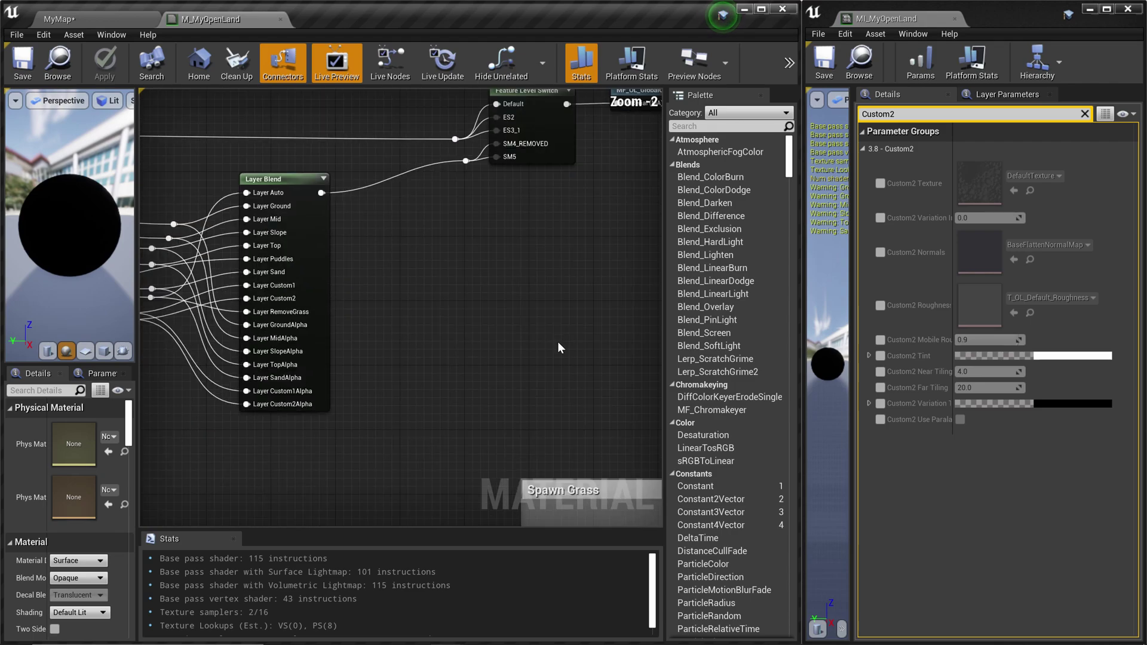
pyautogui.moveTo(557, 342); pyautogui.dragTo(450, 418, button='right')
pyautogui.scroll(-5, 419, 412)
pyautogui.scroll(3, 472, 358)
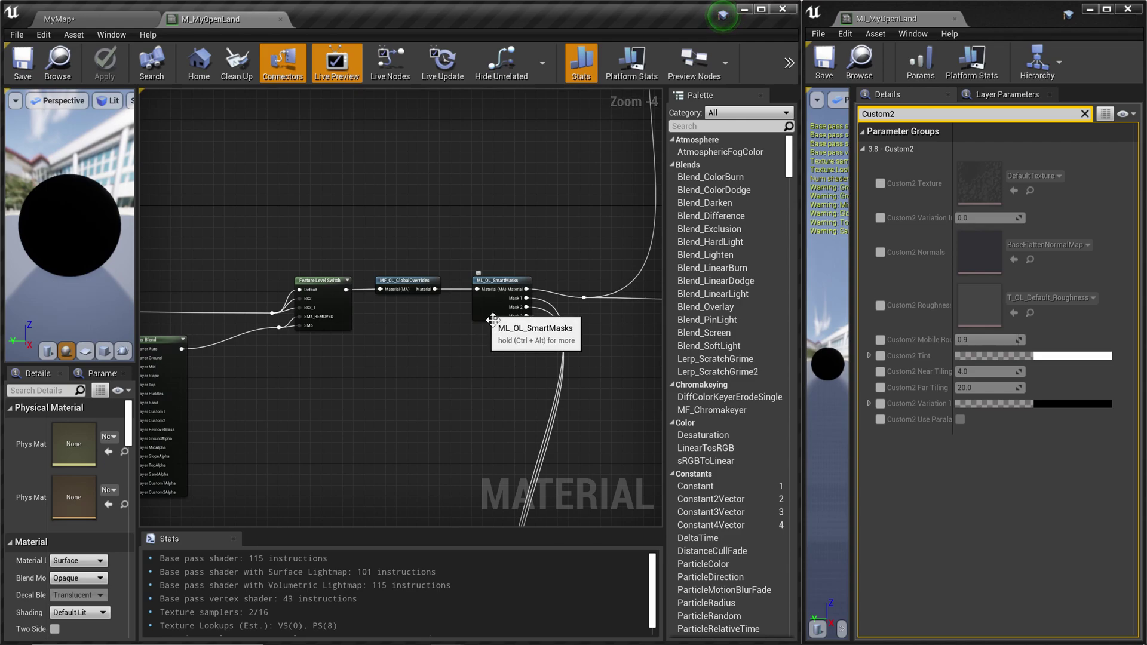
pyautogui.scroll(2, 492, 321)
pyautogui.moveTo(519, 382); pyautogui.dragTo(259, 323, button='right')
pyautogui.moveTo(468, 335); pyautogui.dragTo(219, 366, button='right')
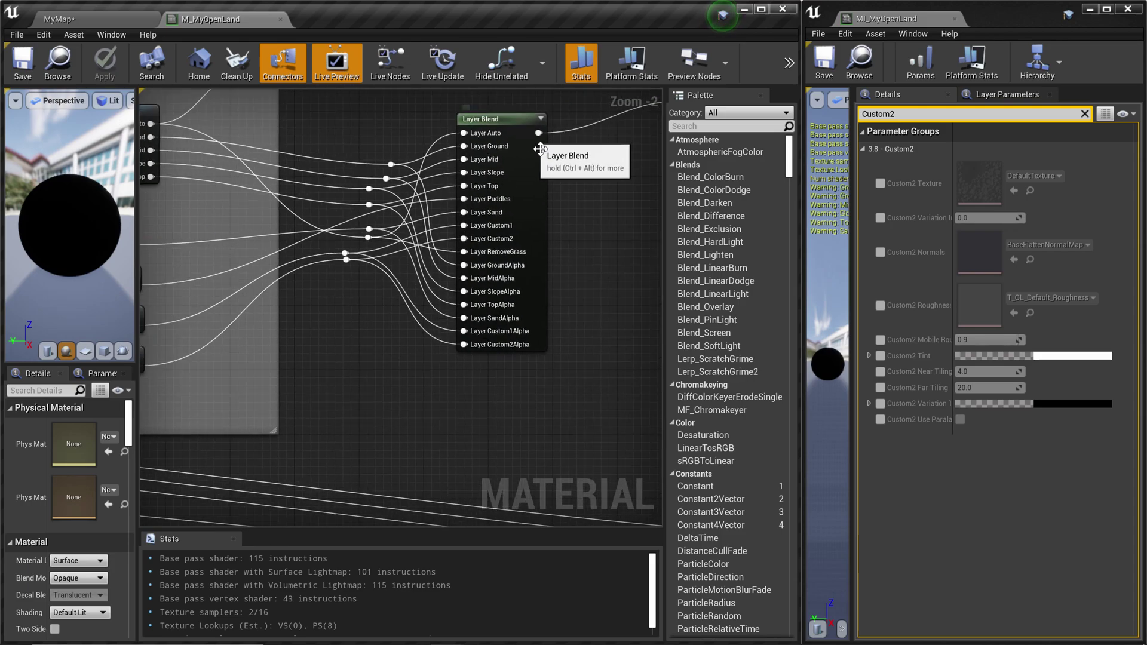
pyautogui.scroll(-3, 478, 376)
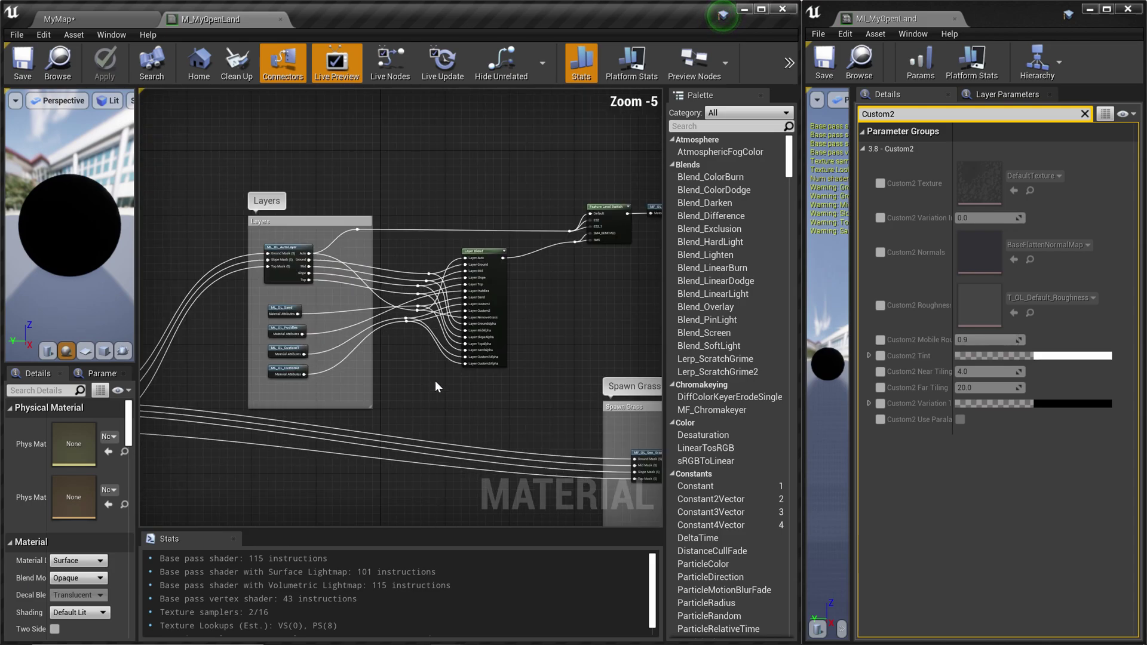
pyautogui.moveTo(263, 383); pyautogui.dragTo(445, 374, button='right')
pyautogui.scroll(1, 480, 347)
pyautogui.scroll(-1, 527, 350)
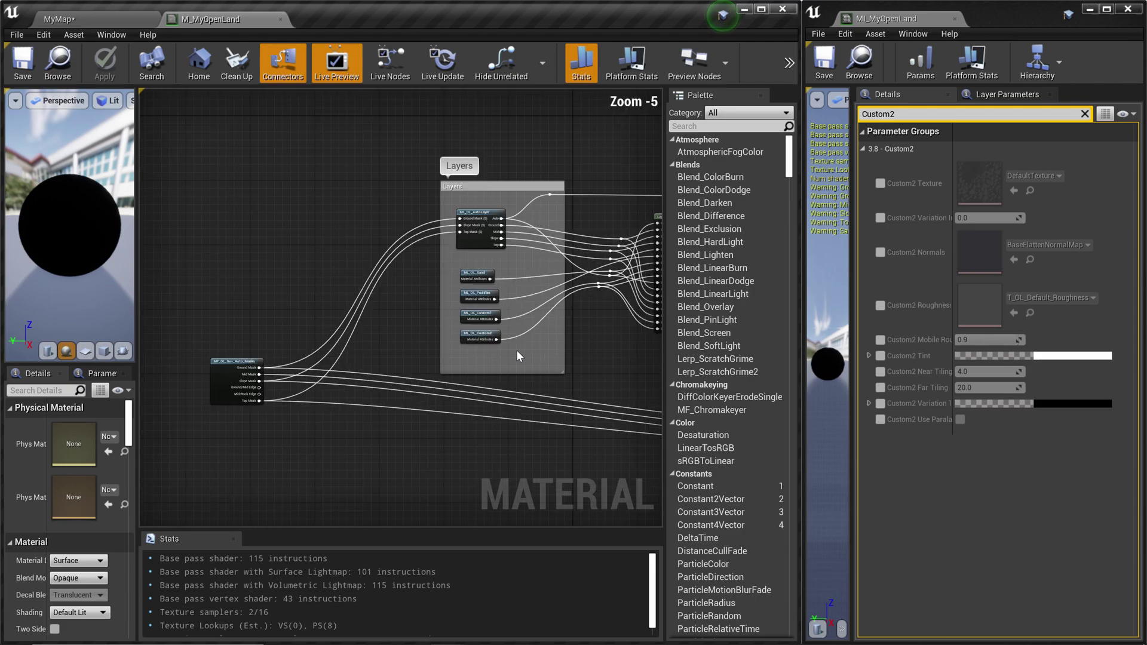
pyautogui.moveTo(527, 350); pyautogui.dragTo(347, 352, button='right')
pyautogui.scroll(3, 508, 323)
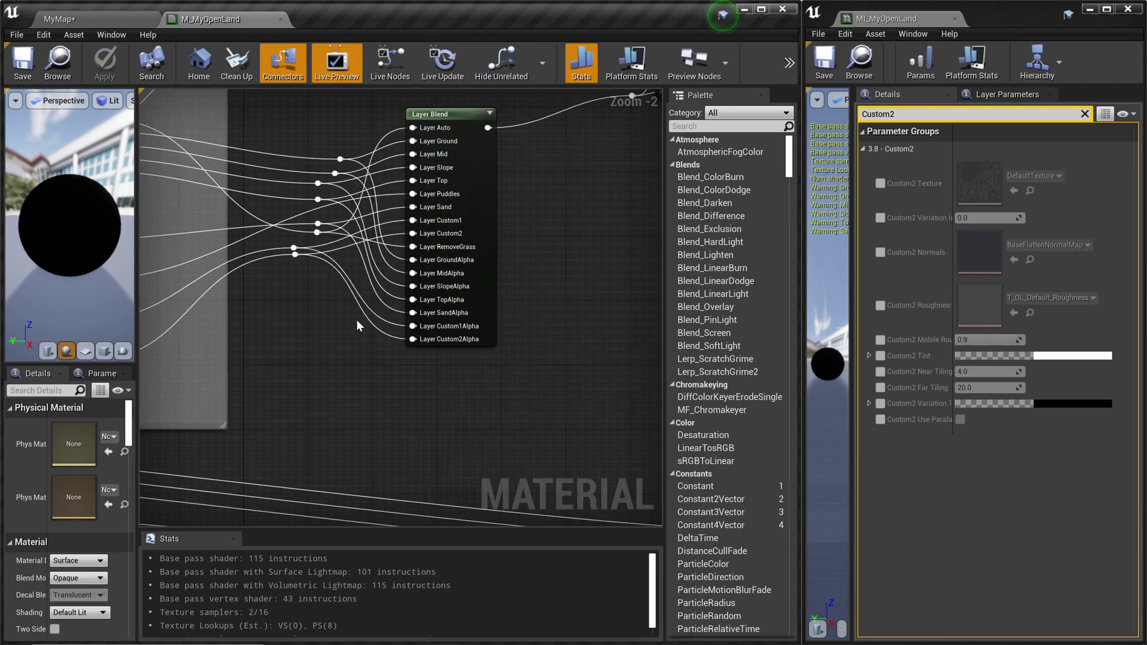
pyautogui.moveTo(360, 392); pyautogui.dragTo(434, 381, button='right')
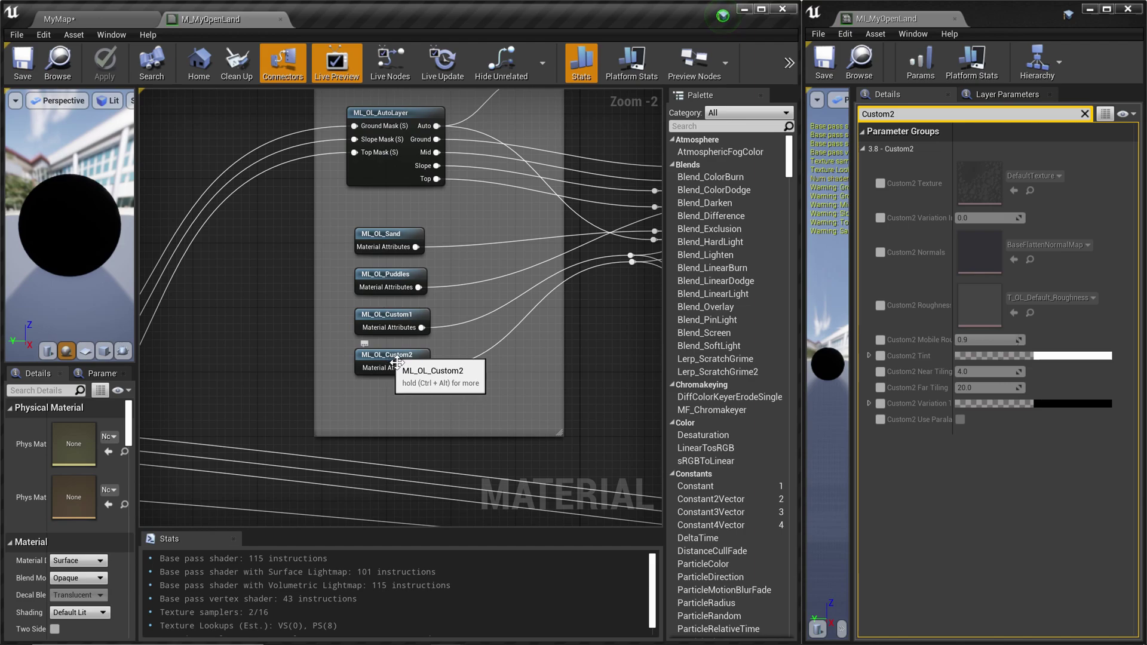
# From the MyMap level, browse into the OpenLand Core > Materials > Layers folder
pyautogui.click(78, 19)
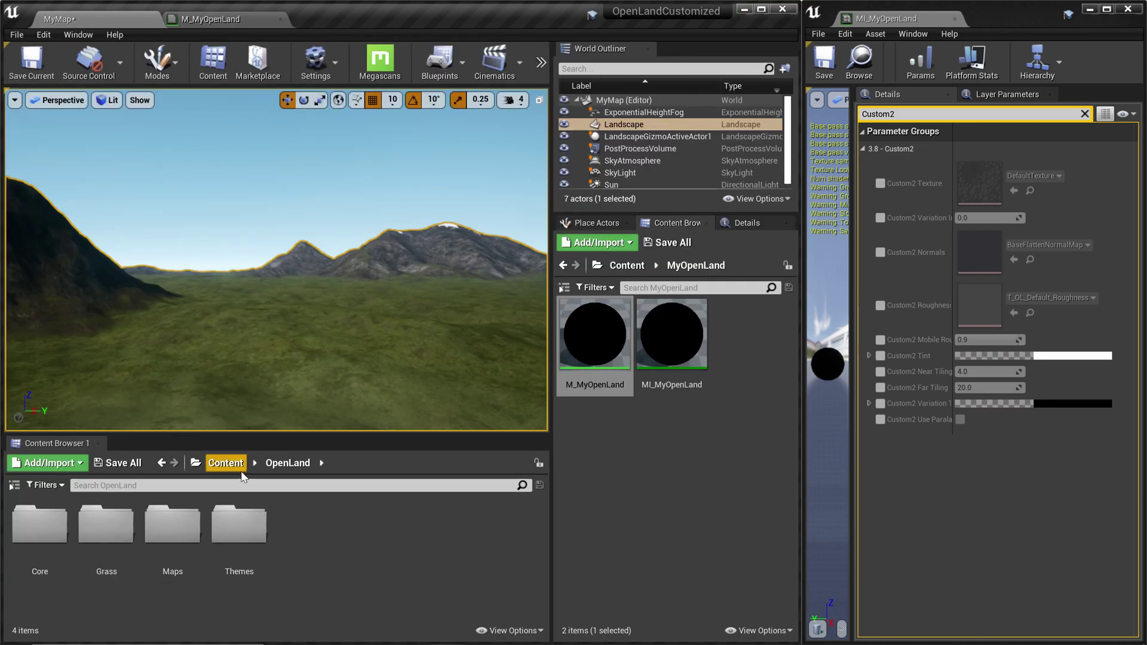
pyautogui.doubleClick(39, 528)
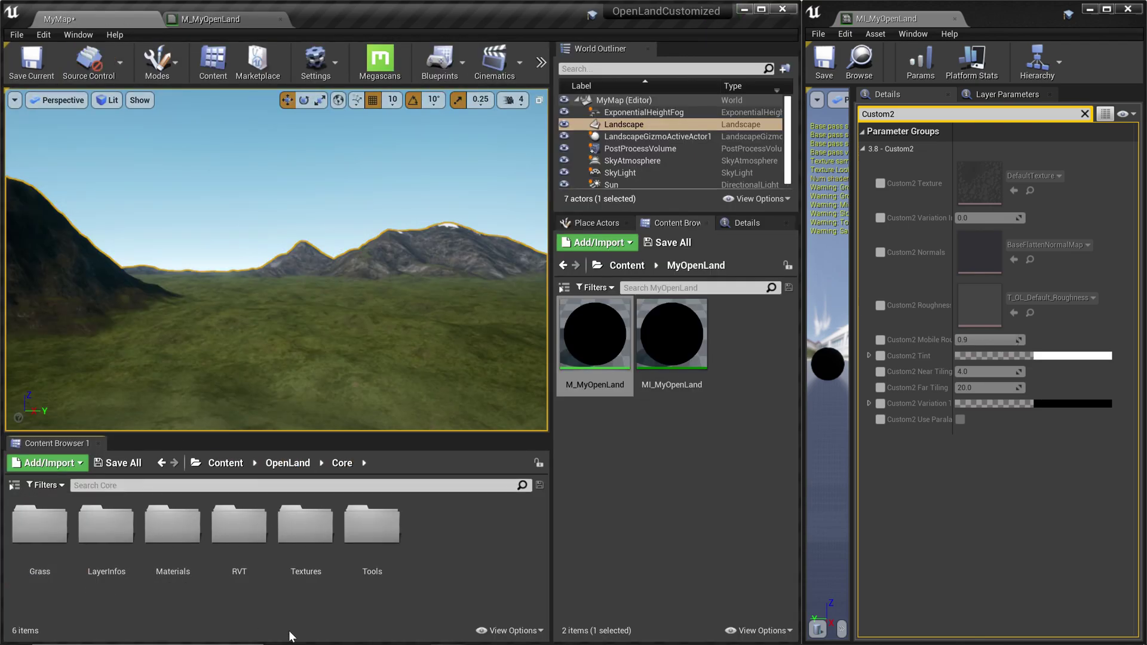
pyautogui.click(177, 545)
pyautogui.doubleClick(178, 545)
pyautogui.click(127, 565)
pyautogui.doubleClick(127, 564)
pyautogui.scroll(-1, 333, 546)
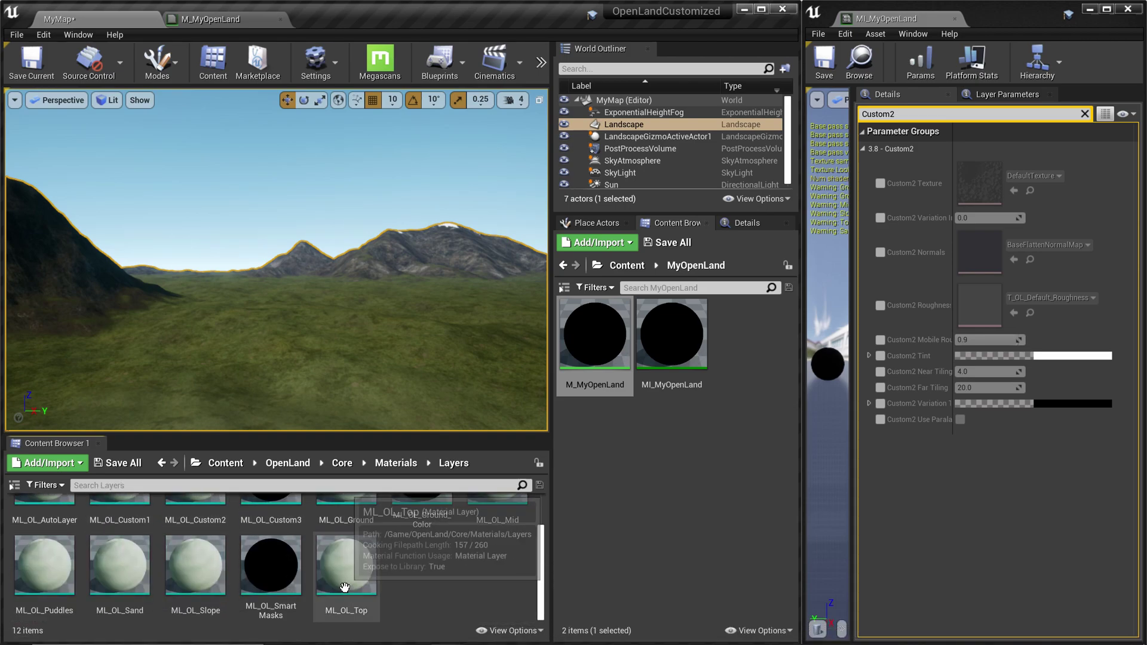
pyautogui.scroll(1, 353, 575)
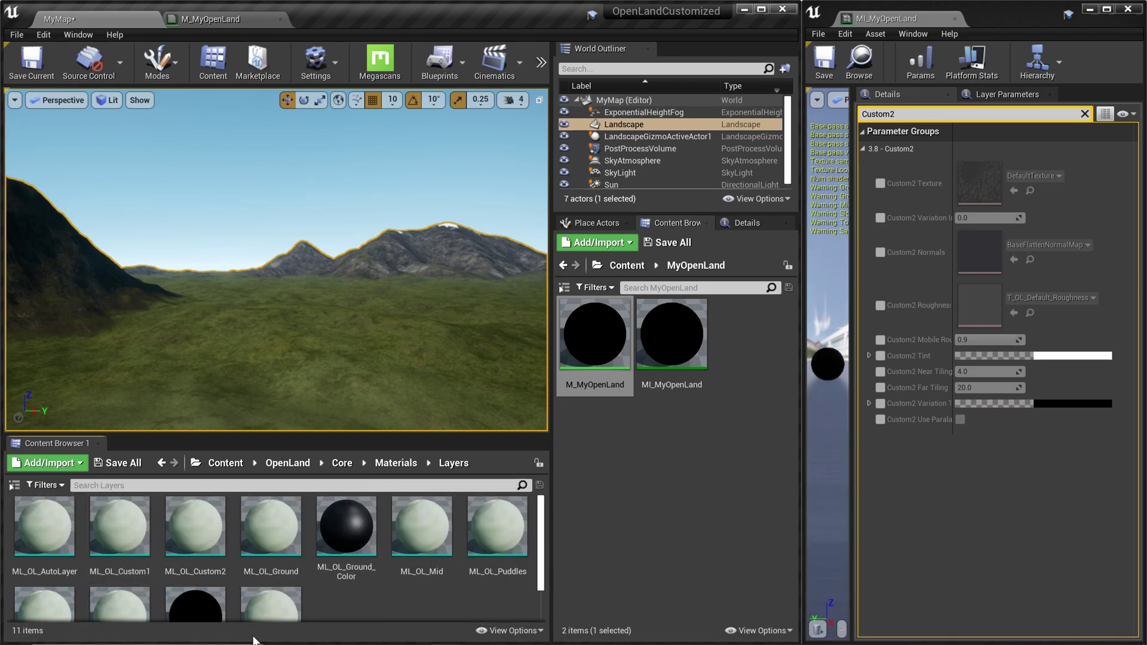
# Inspect the ML_OL_Custom2 material layer's graph and comment box, then return to MyMap
pyautogui.doubleClick(217, 541)
pyautogui.scroll(-7, 371, 349)
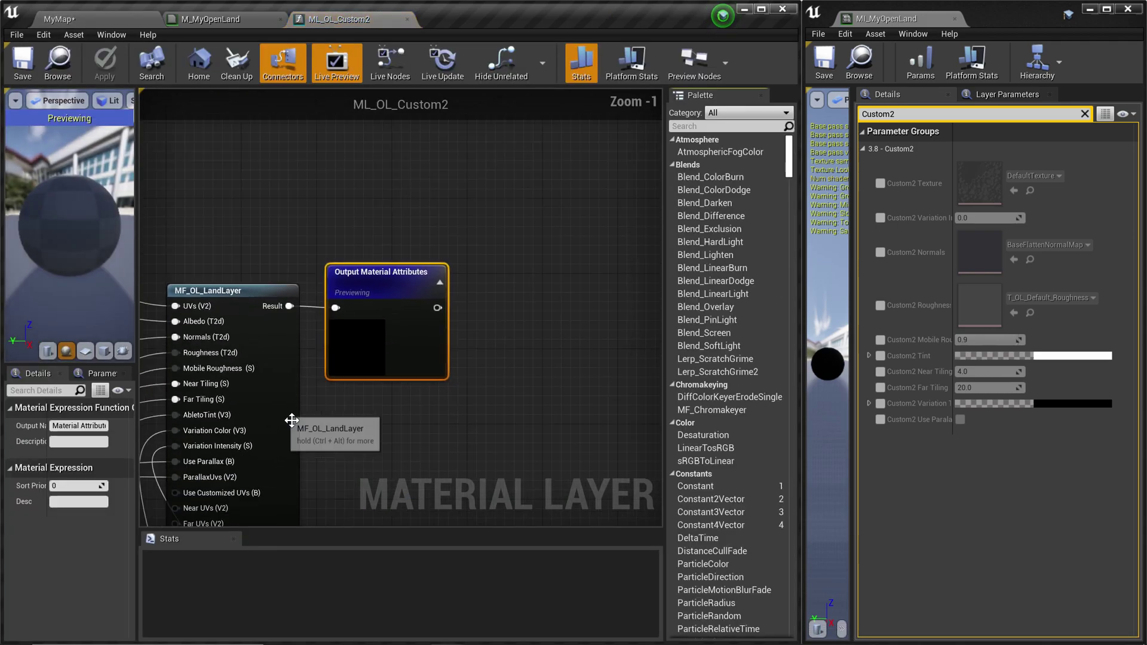
pyautogui.moveTo(371, 349); pyautogui.dragTo(538, 342, button='right')
pyautogui.scroll(-2, 536, 357)
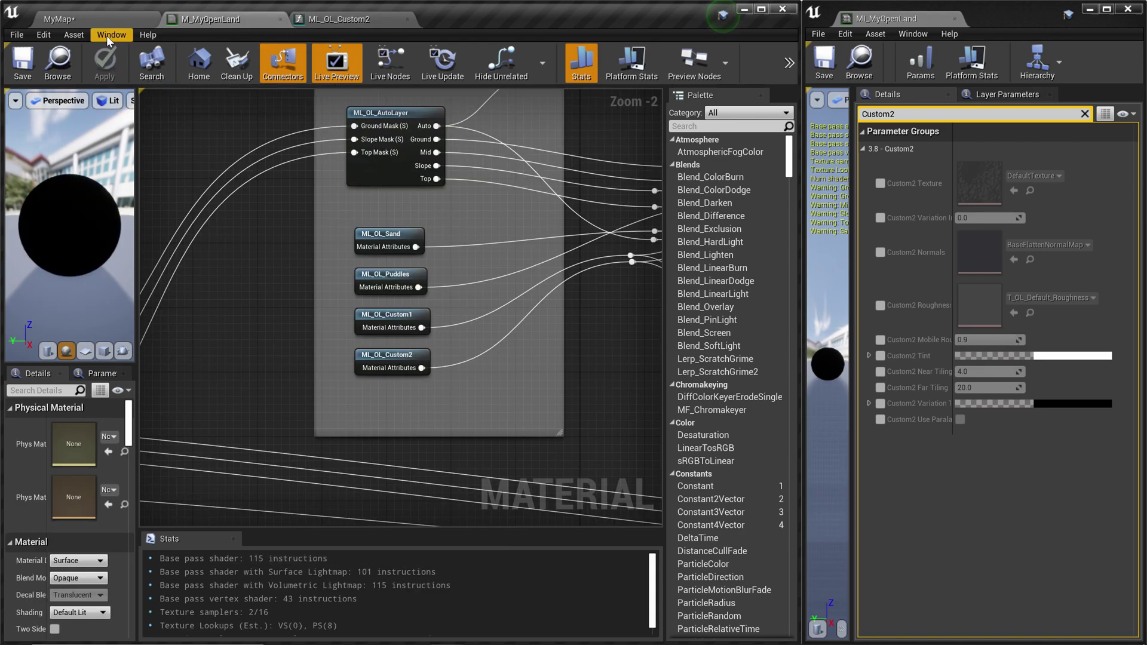
pyautogui.click(90, 18)
pyautogui.scroll(-2, 439, 568)
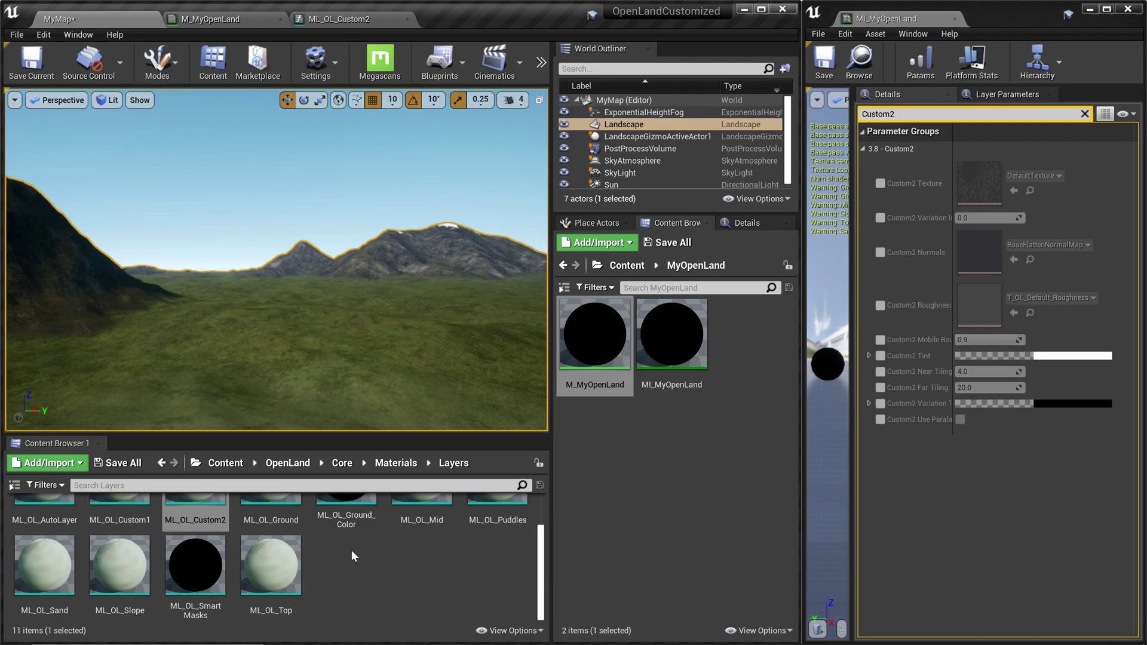
# Create a new Material Function in the Layers folder named ML_OL_Custom3
pyautogui.rightClick(378, 565)
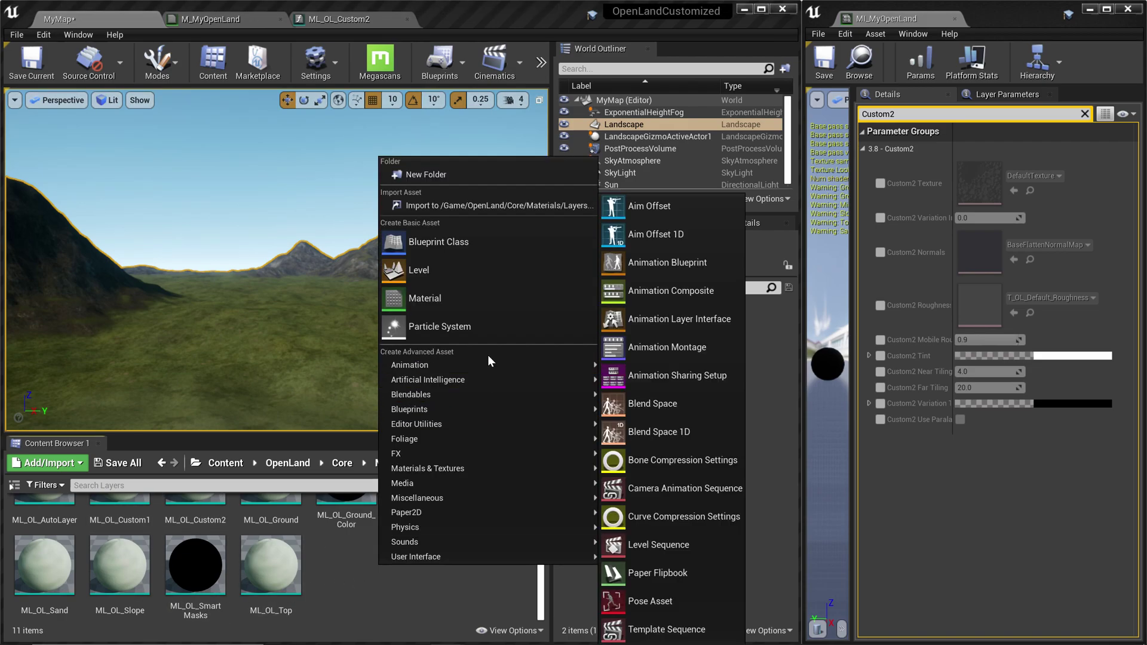
pyautogui.moveTo(479, 467)
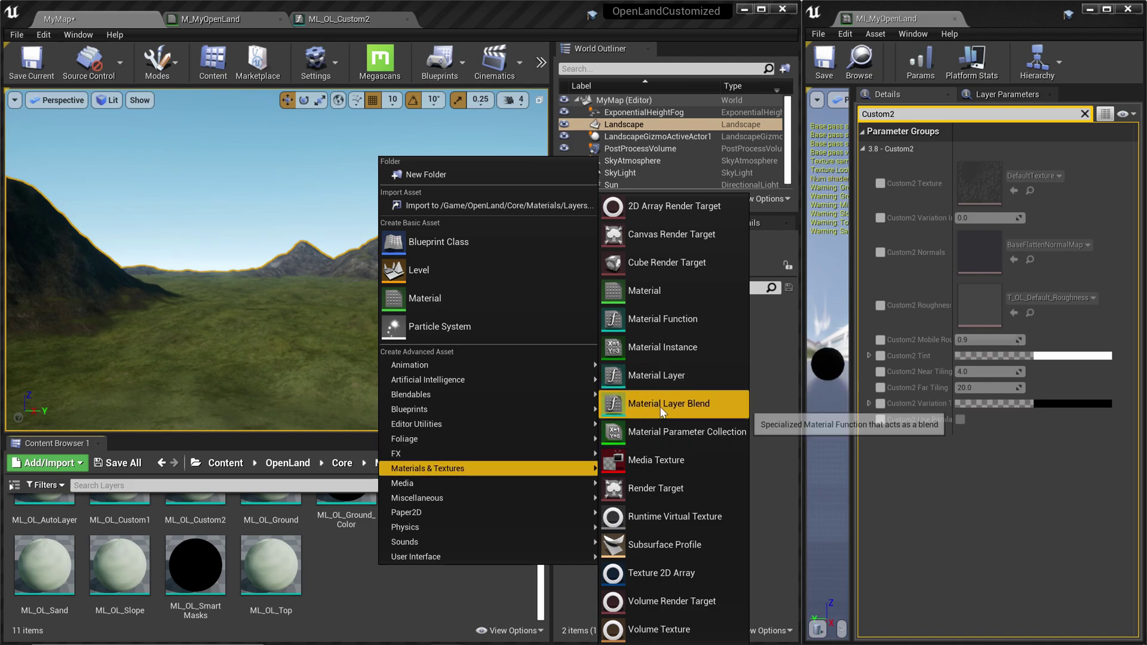
pyautogui.click(660, 318)
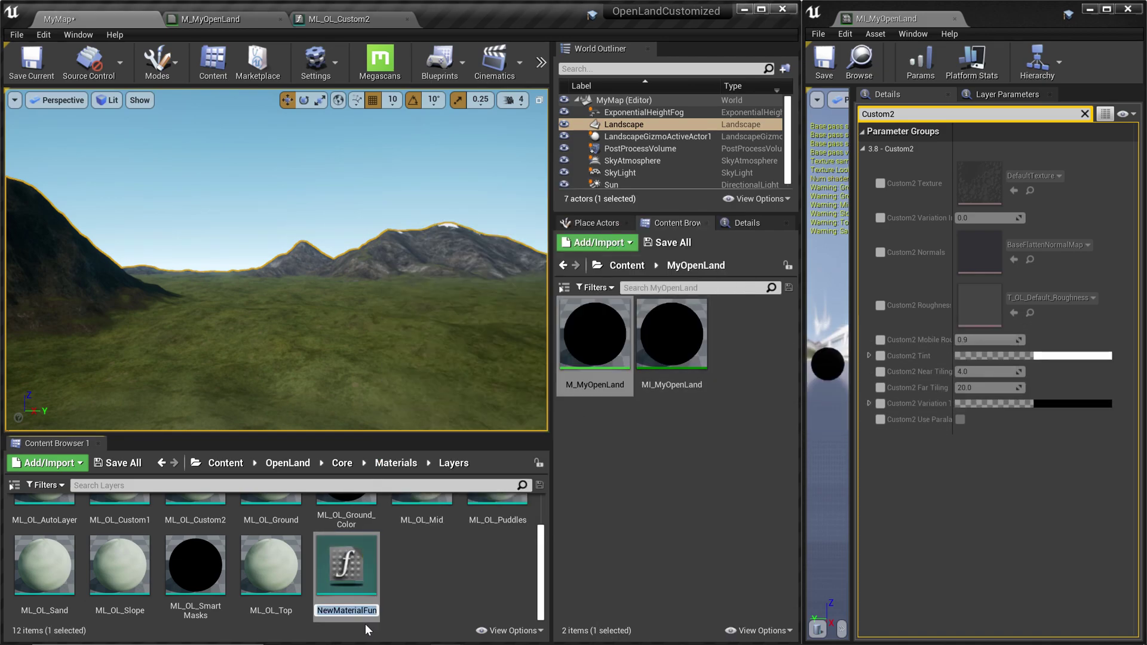
pyautogui.write('ML_OL_Custom3')
pyautogui.press('Return')
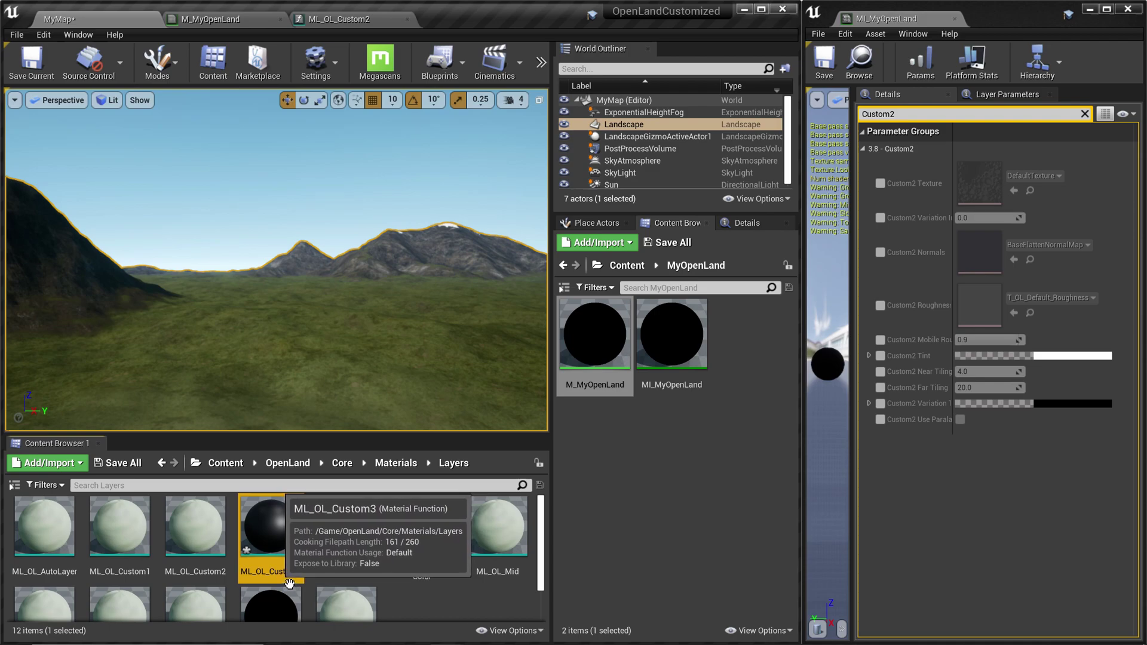
# Move ML_OL_Custom3 into the MyOpenLand folder
pyautogui.moveTo(272, 537); pyautogui.dragTo(627, 497)
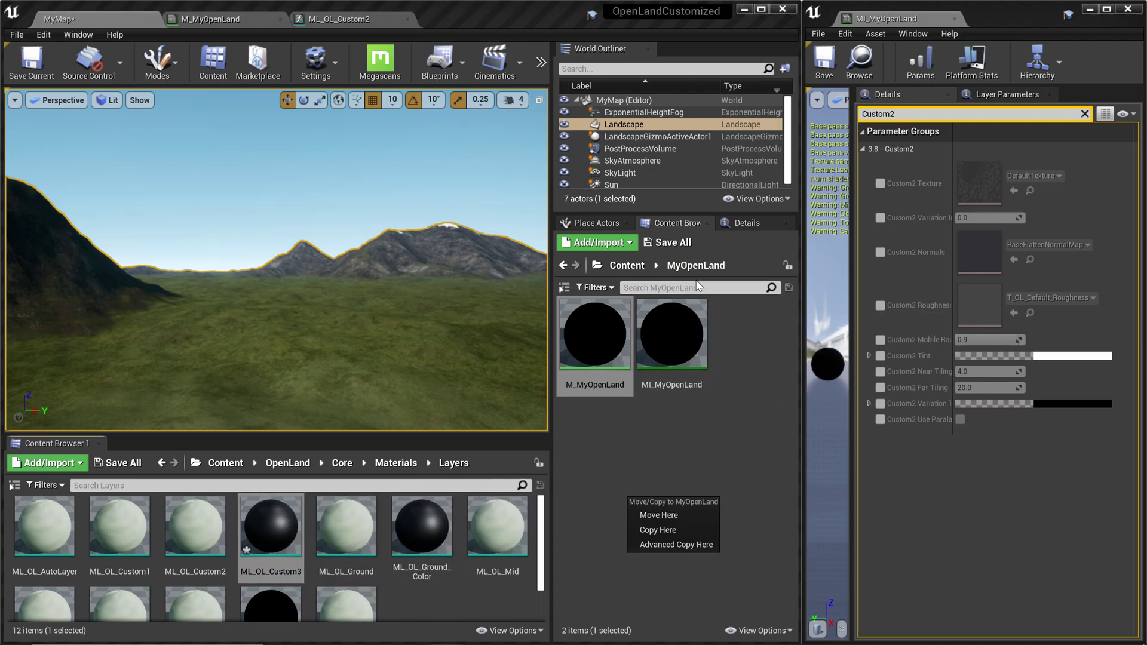
pyautogui.click(677, 518)
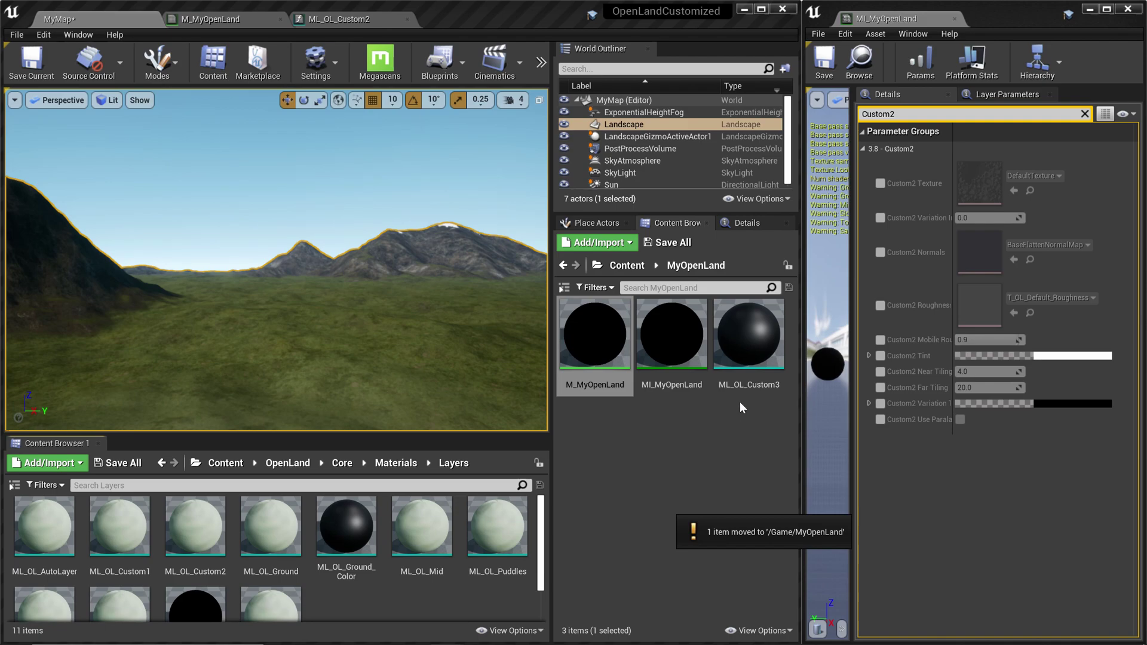
pyautogui.click(725, 446)
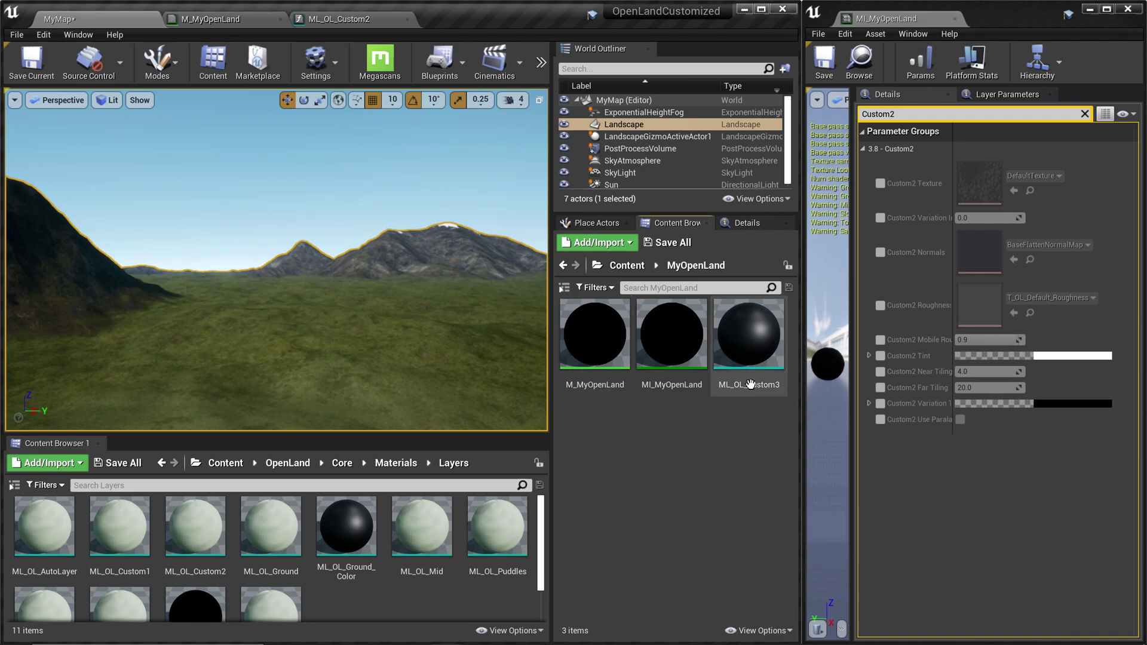
# Open ML_OL_Custom3 and delete its default Output Result node, confirming with Yes
pyautogui.doubleClick(750, 341)
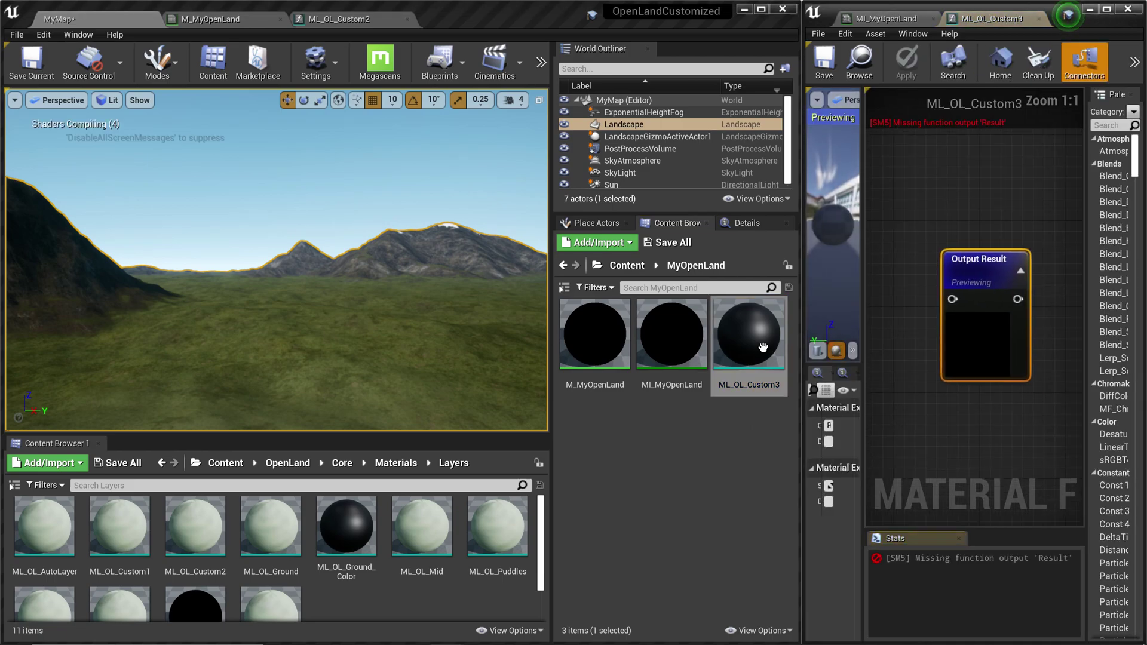
pyautogui.click(1025, 254)
pyautogui.rightClick(979, 278)
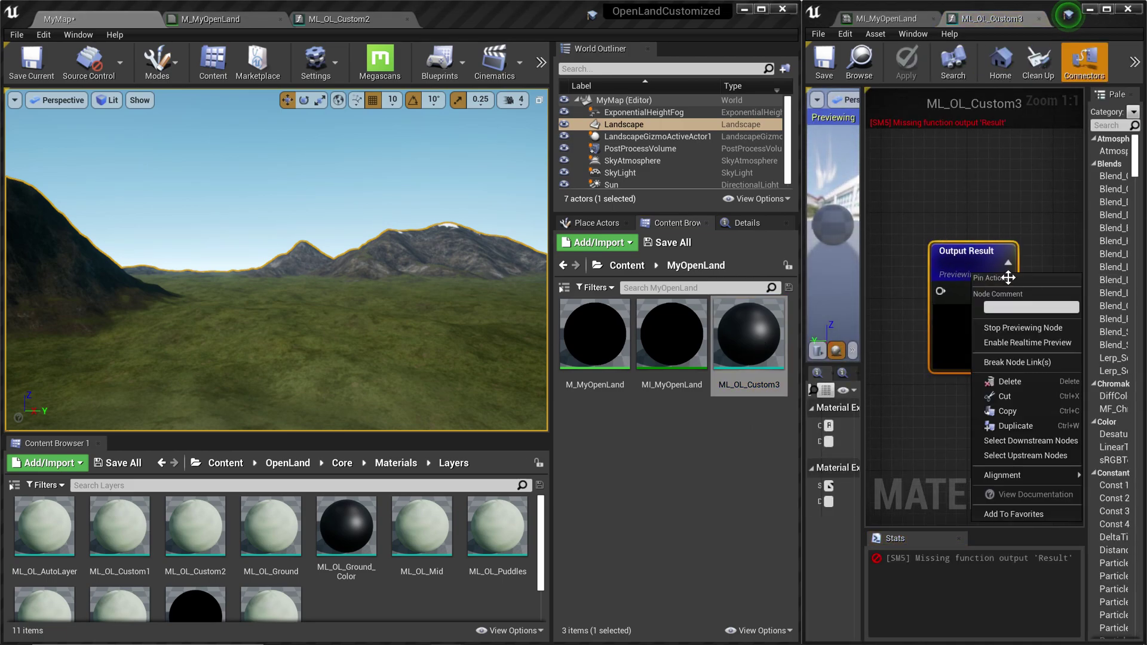
pyautogui.click(1011, 382)
pyautogui.click(667, 371)
pyautogui.scroll(-3, 543, 399)
pyautogui.scroll(7, 534, 408)
pyautogui.scroll(-6, 534, 408)
pyautogui.moveTo(175, 168); pyautogui.dragTo(609, 446)
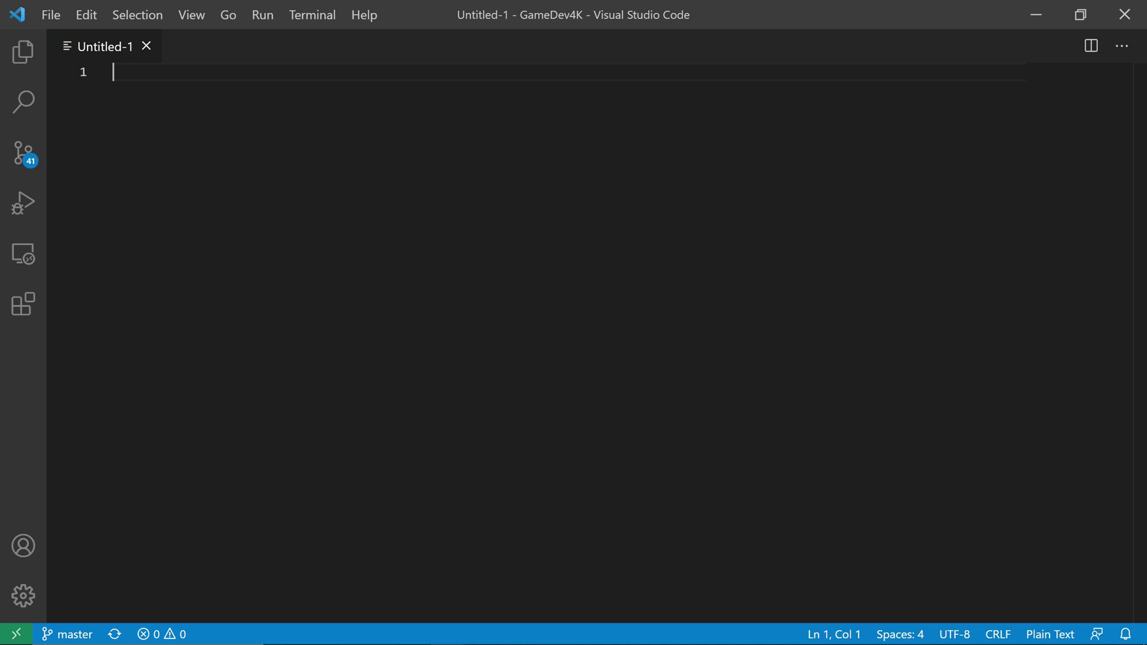
# Paste the copied ML_OL_Custom2 node text into Untitled-1, then switch to MI_MyOpenLand
pyautogui.hotkey('ctrl', 'v')
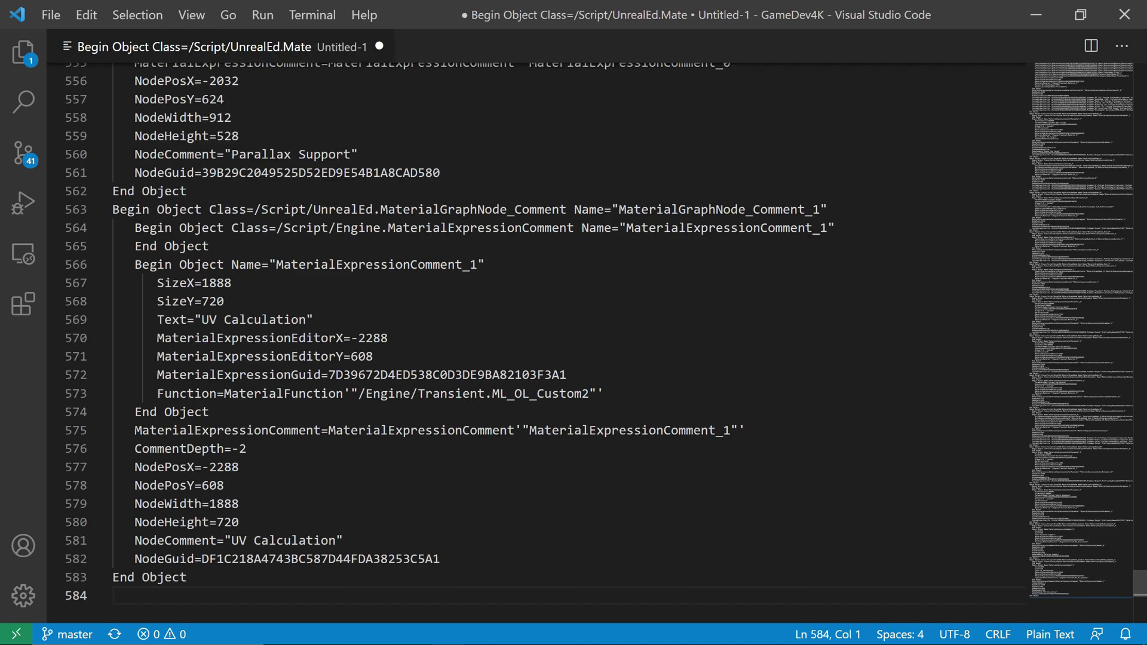
pyautogui.scroll(20, 538, 340)
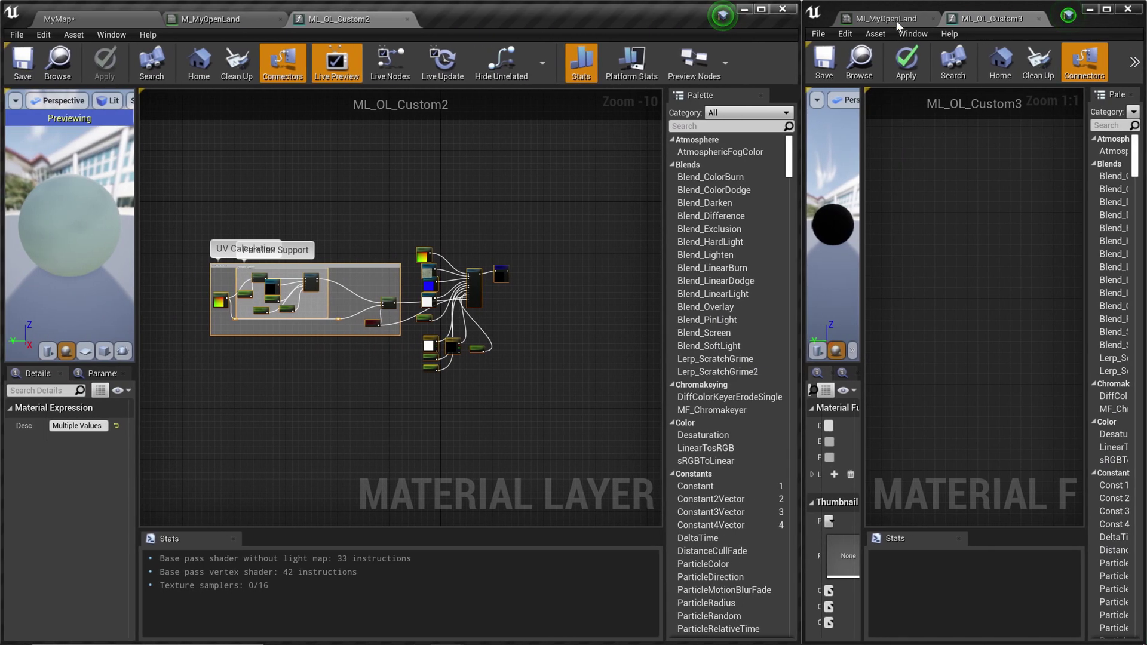
pyautogui.click(896, 20)
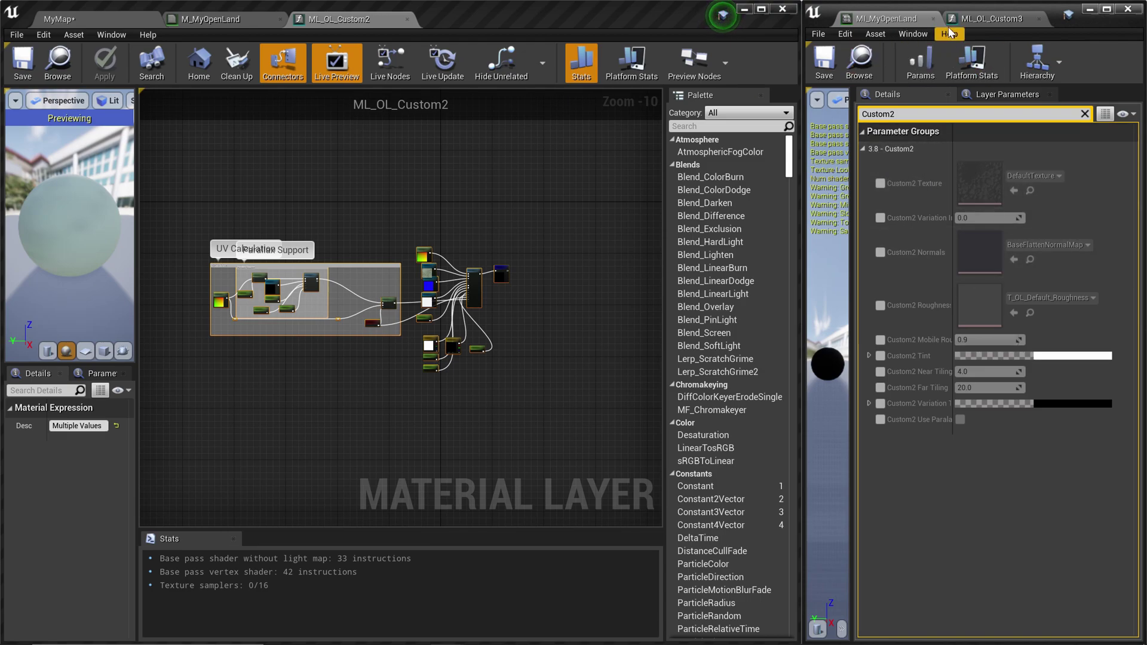
# Replace every occurrence of Custom2 with Custom3 in the pasted node text
pyautogui.hotkey('alt', 'Tab')
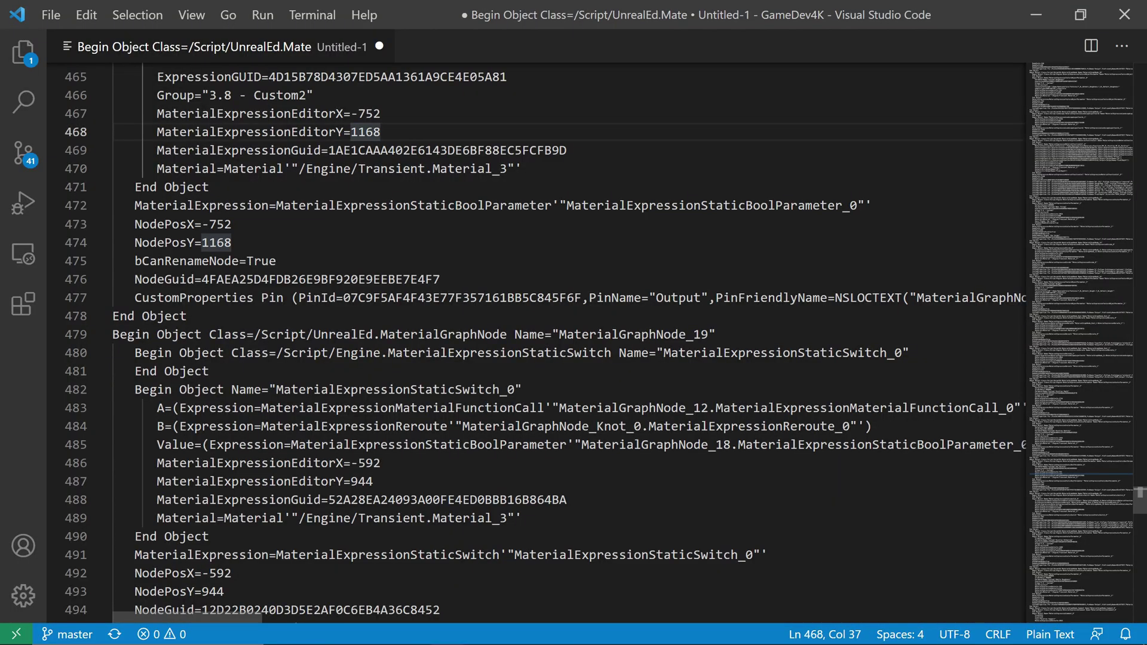
pyautogui.hotkey('ctrl', 'f')
pyautogui.write('Custom2')
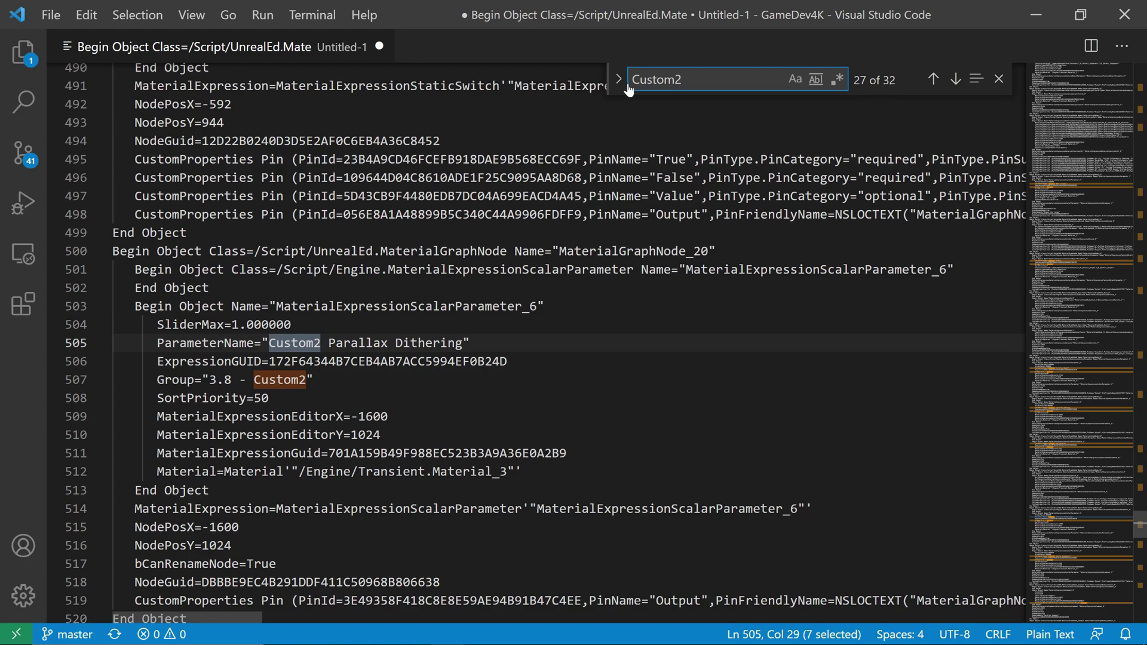
pyautogui.click(619, 82)
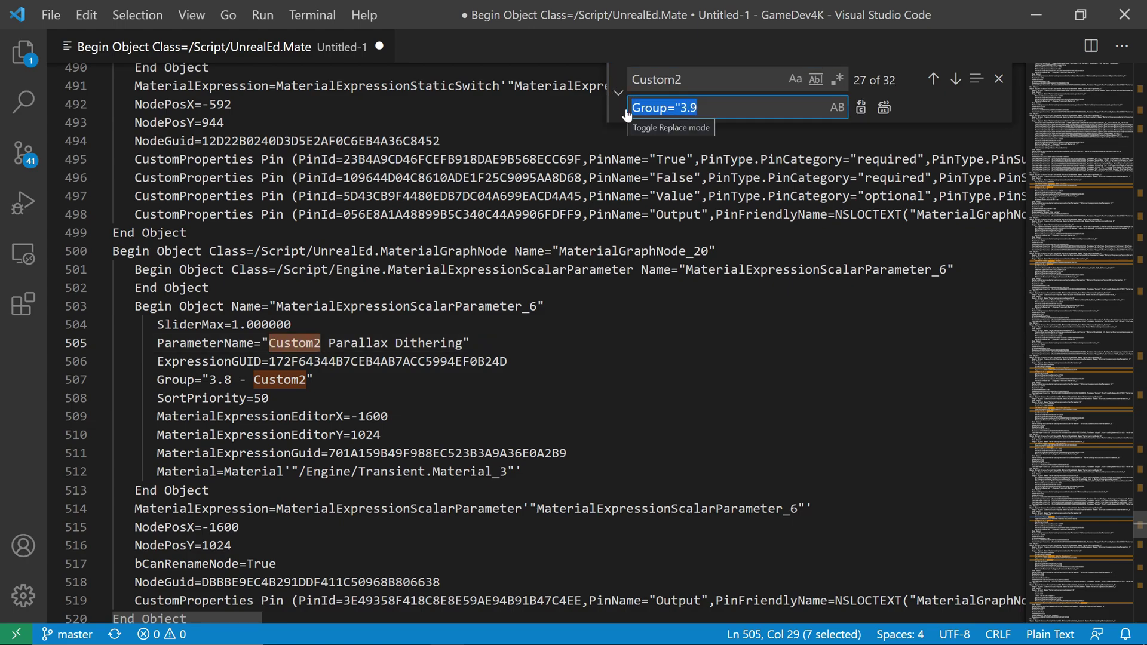
pyautogui.write('Custom3')
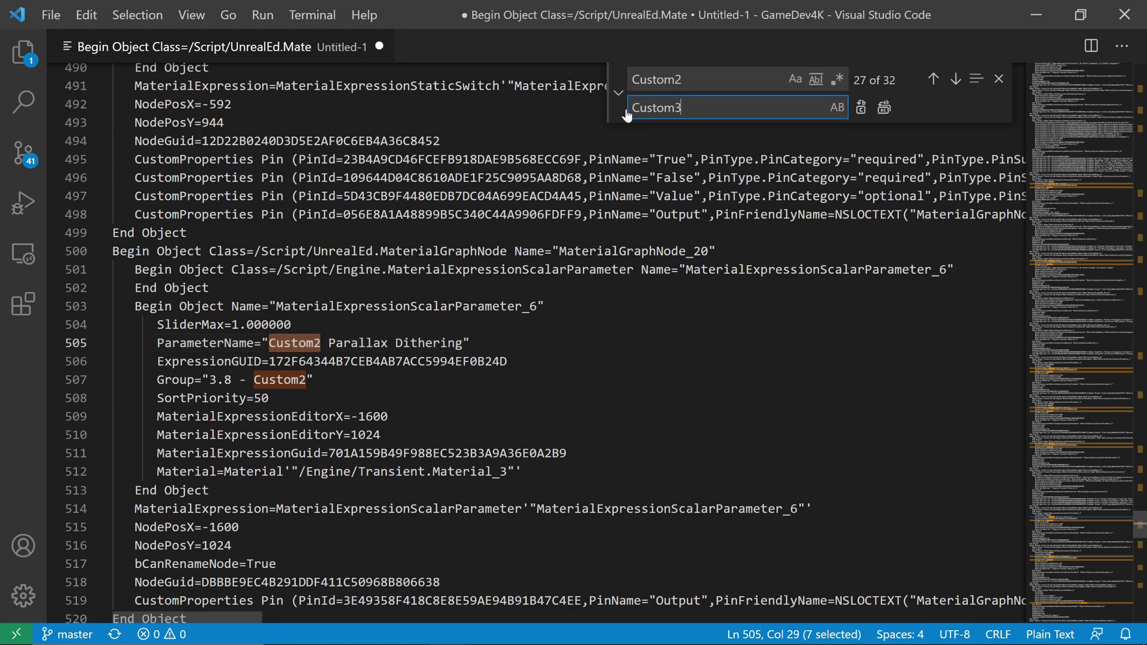
pyautogui.click(885, 109)
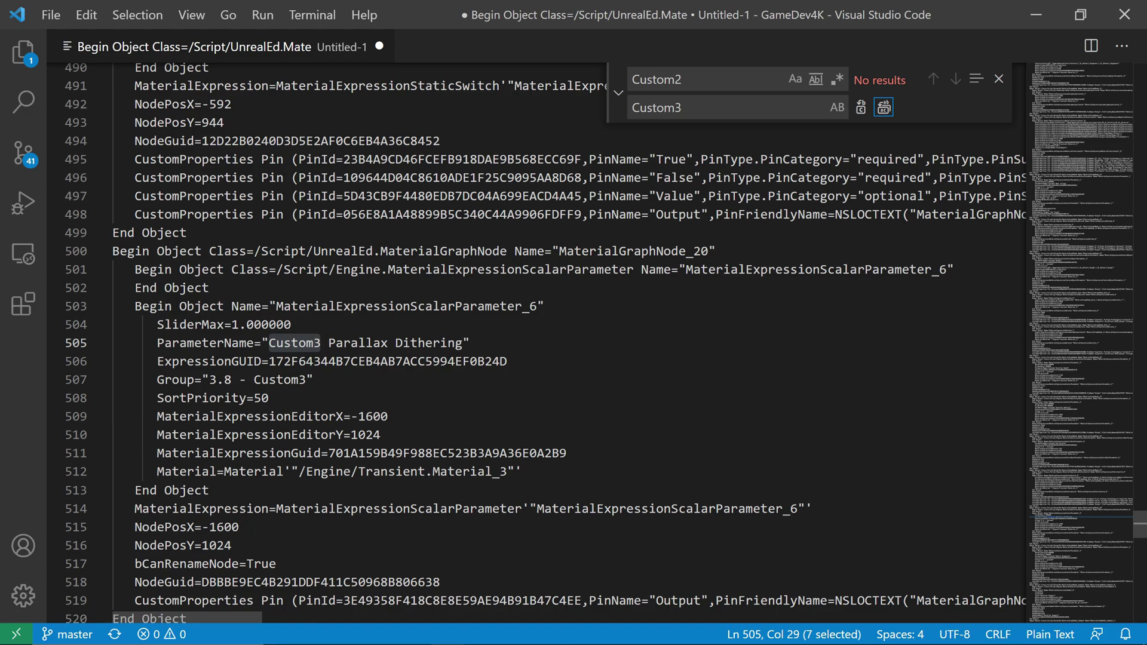
# Replace all Group="3.8 occurrences with Group="3.9
pyautogui.moveTo(232, 380); pyautogui.dragTo(157, 380)
pyautogui.hotkey('ctrl', 'c')
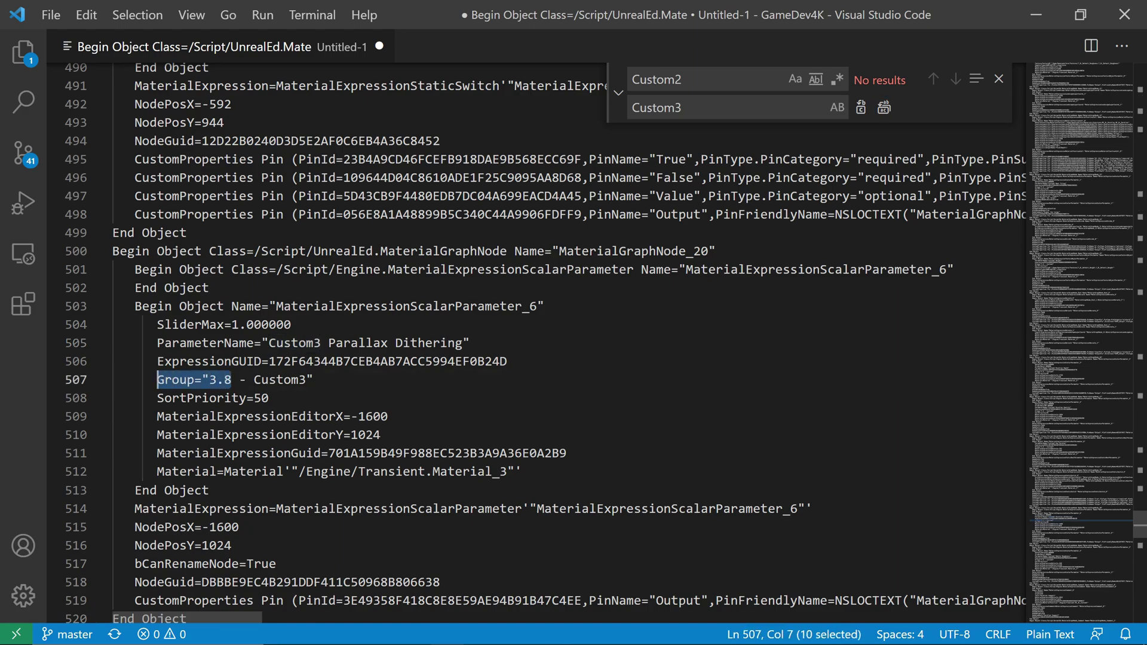
pyautogui.hotkey('ctrl', 'f')
pyautogui.hotkey('ctrl', 'v')
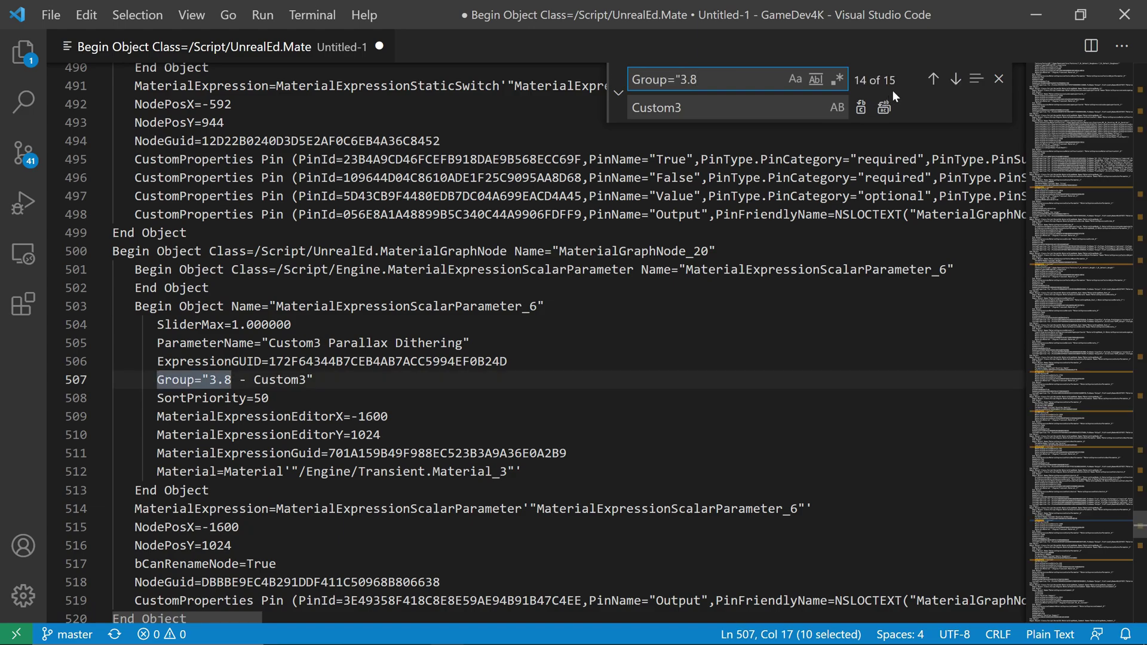
pyautogui.click(955, 79)
pyautogui.hotkey('ctrl', 'f')
pyautogui.hotkey('ctrl', 'c')
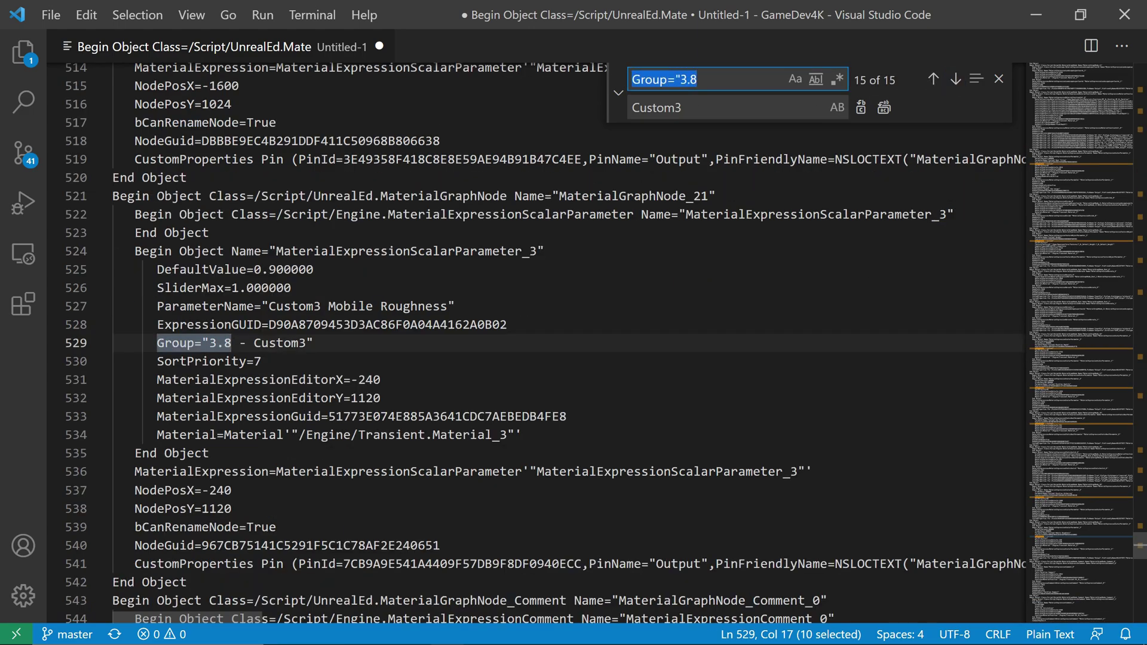
pyautogui.press('Tab')
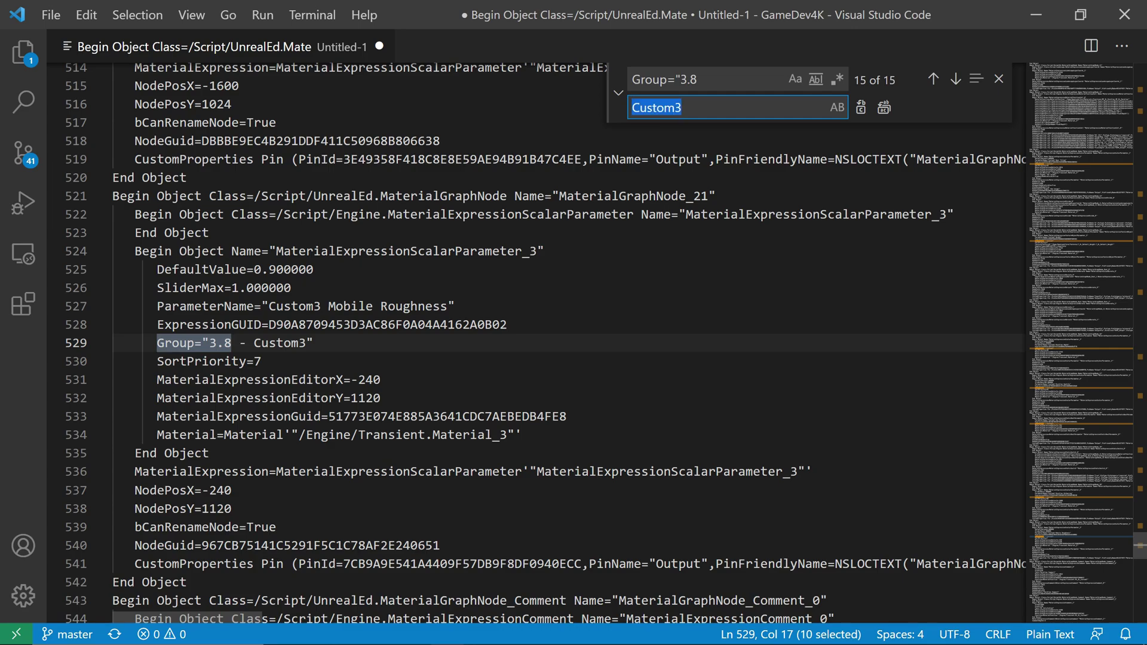
pyautogui.hotkey('ctrl', 'v')
pyautogui.press('BackSpace')
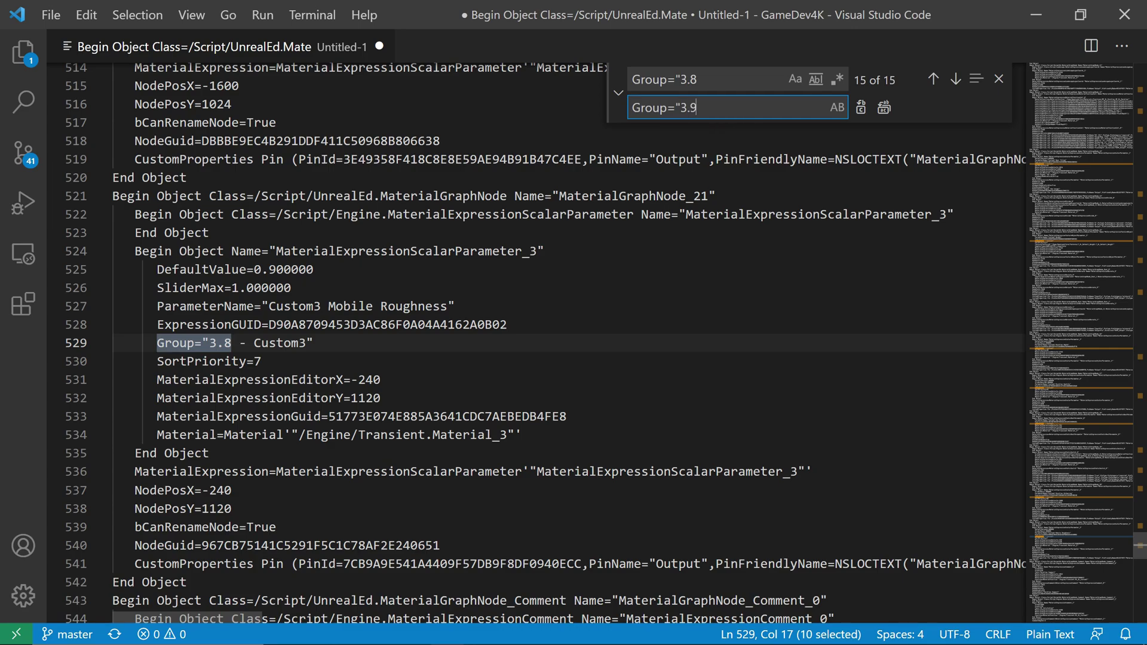
pyautogui.click(885, 108)
# Close the find panel and select all of the edited node text
pyautogui.scroll(-9, 538, 341)
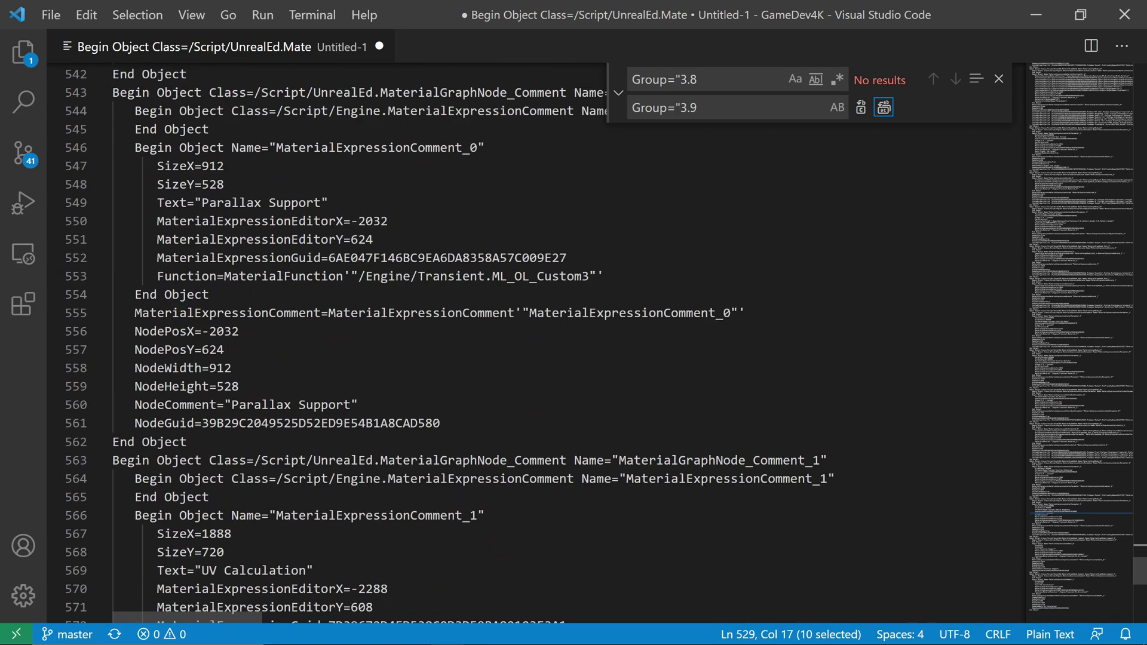
pyautogui.scroll(10, 538, 340)
pyautogui.scroll(-5, 538, 341)
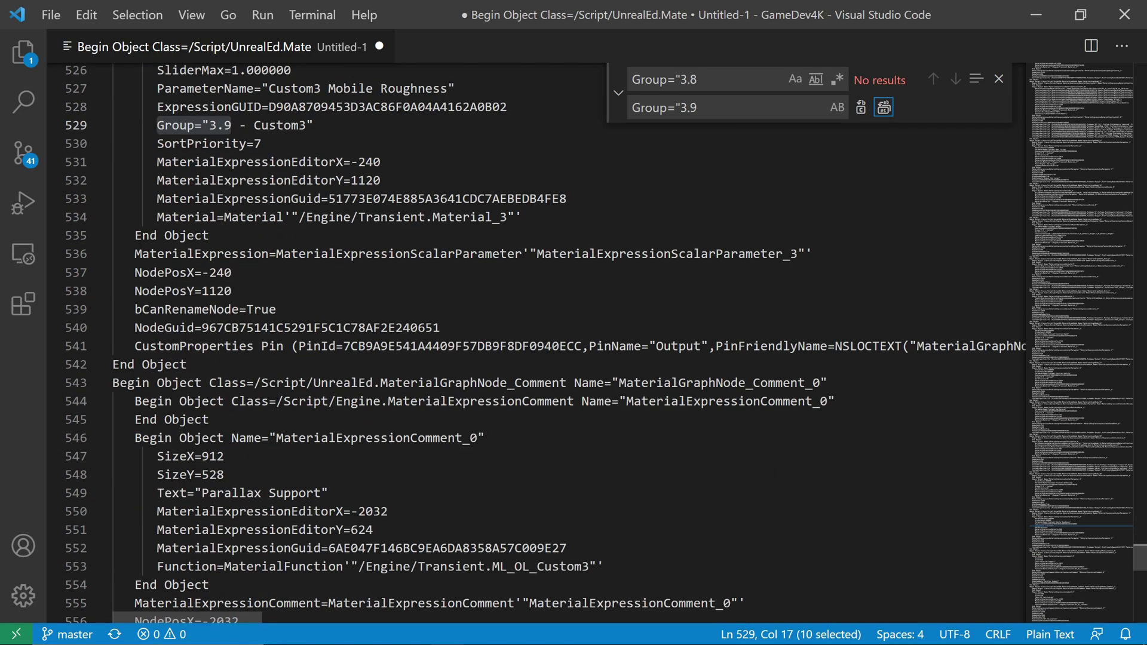
pyautogui.click(1000, 79)
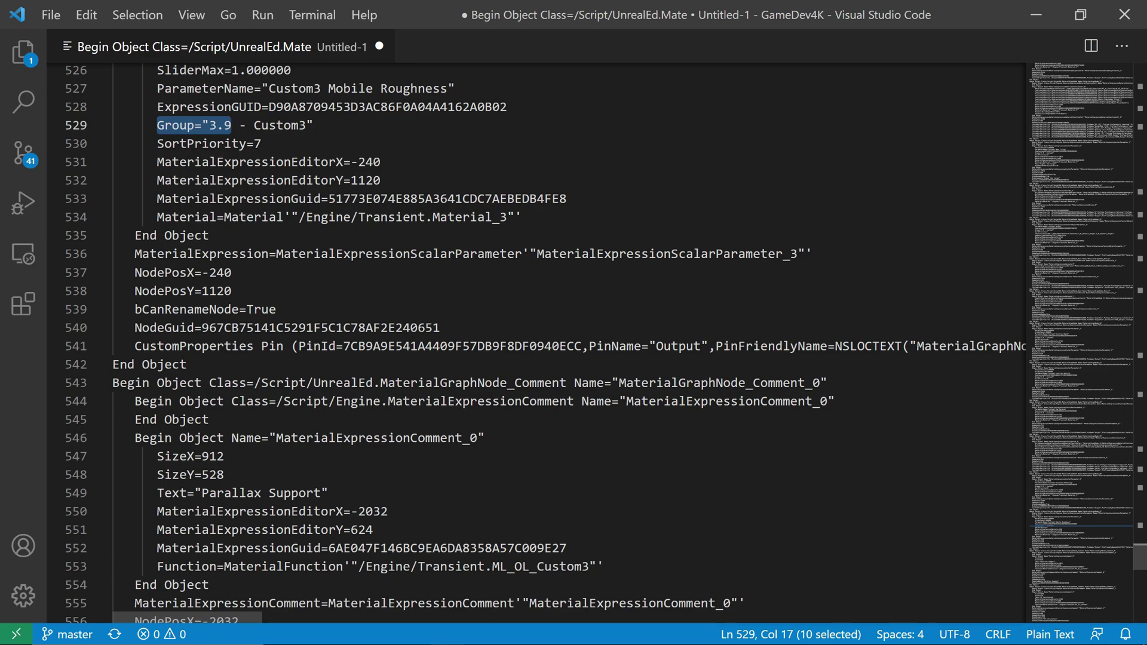
pyautogui.click(231, 291)
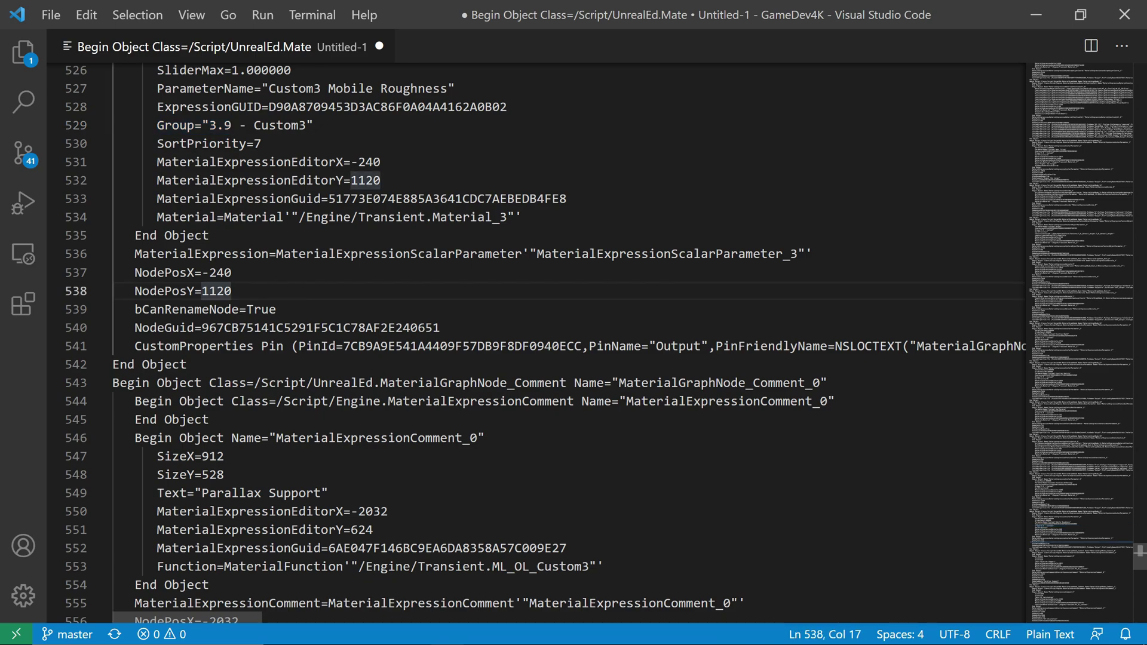
pyautogui.hotkey('ctrl', 'a')
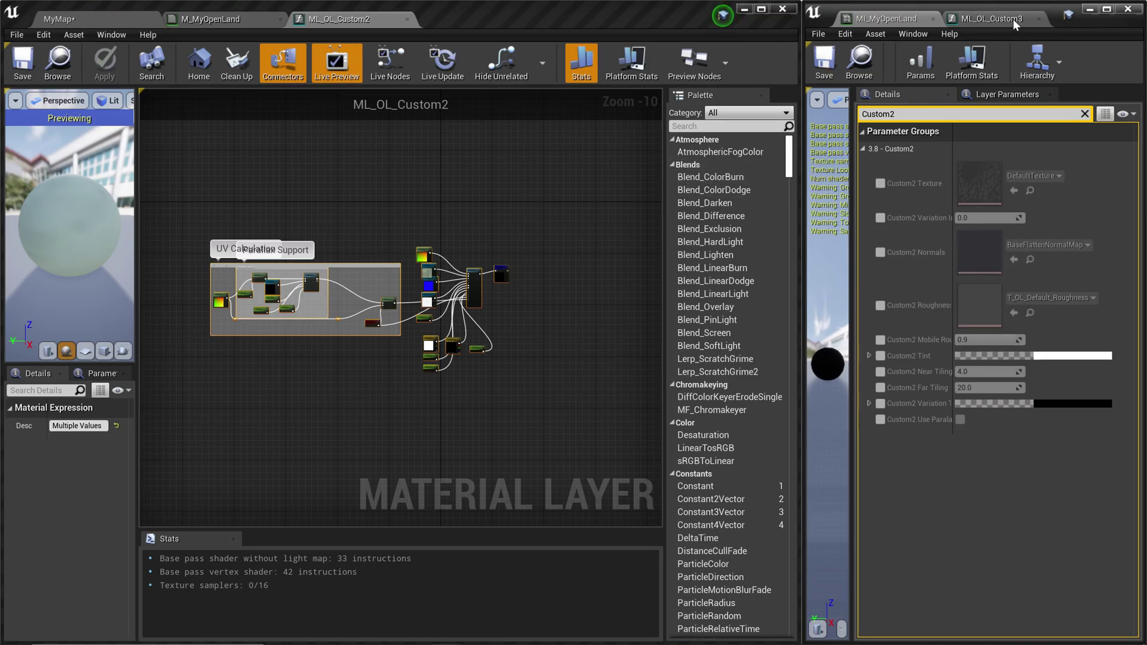
# Dock ML_OL_Custom3 beside ML_OL_Custom2, paste the Custom3 nodes into it, and save
pyautogui.click(1016, 22)
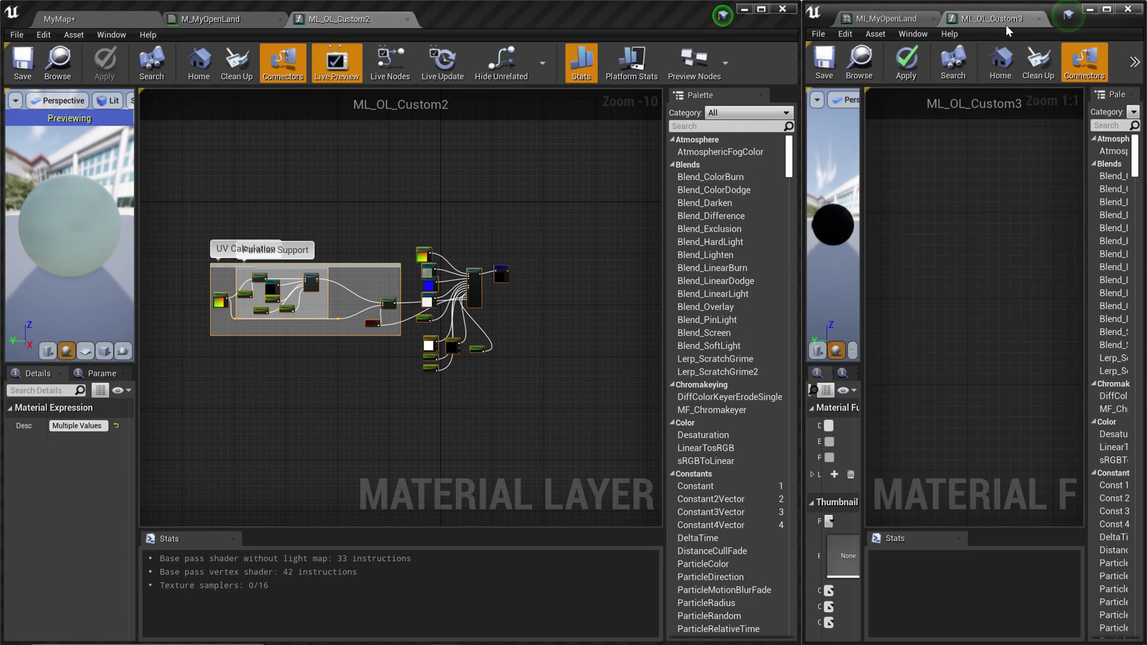
pyautogui.moveTo(992, 18); pyautogui.dragTo(481, 18)
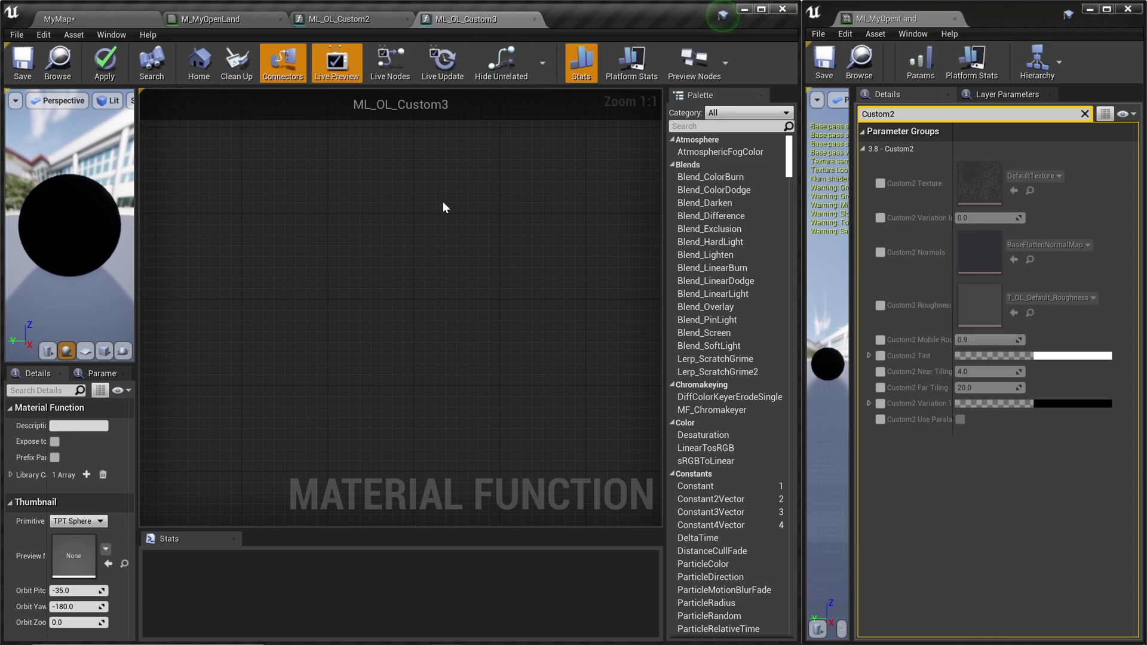
pyautogui.scroll(-7, 516, 413)
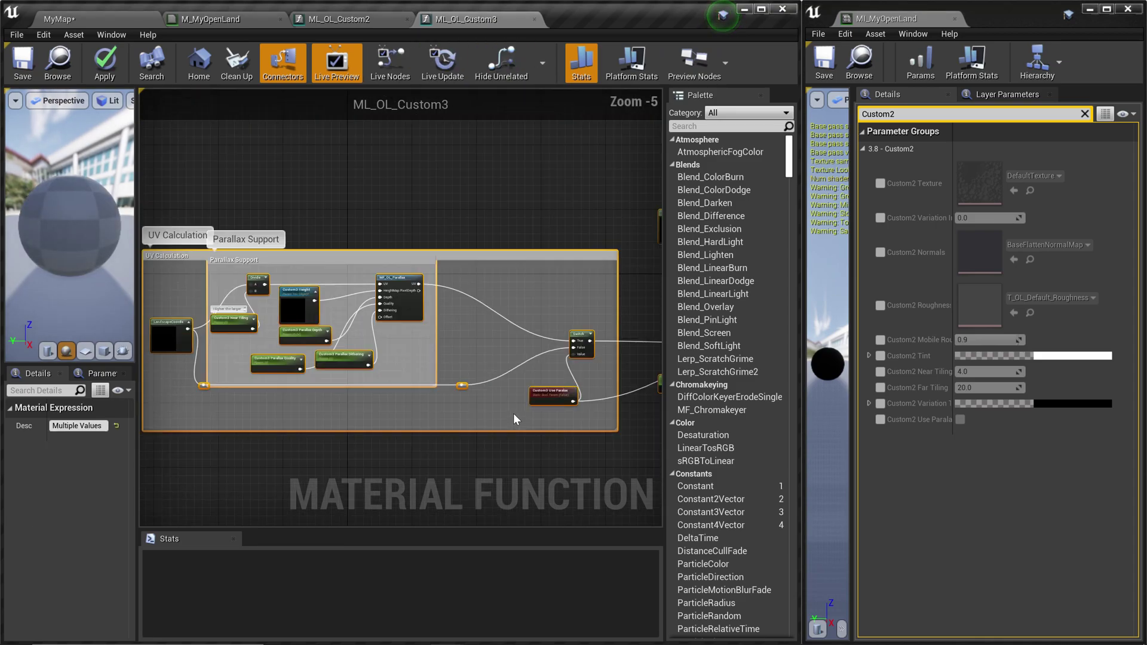
pyautogui.click(387, 185)
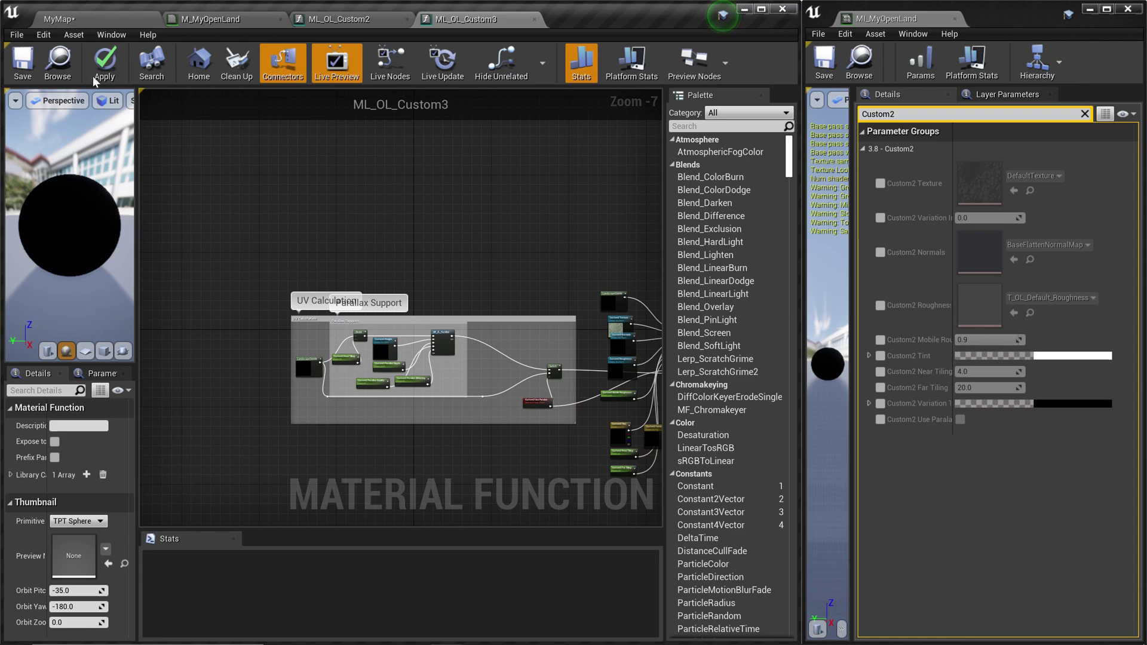
pyautogui.click(22, 65)
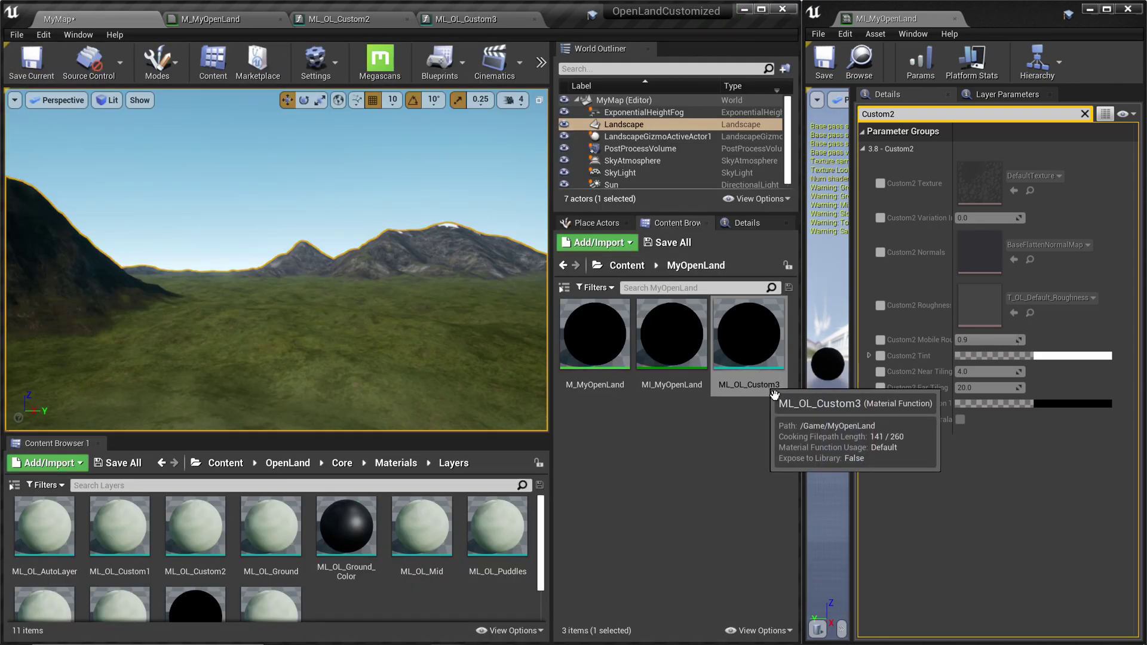
# Drop the ML_OL_Custom3 asset into the M_MyOpenLand graph below ML_OL_Custom2
pyautogui.click(768, 356)
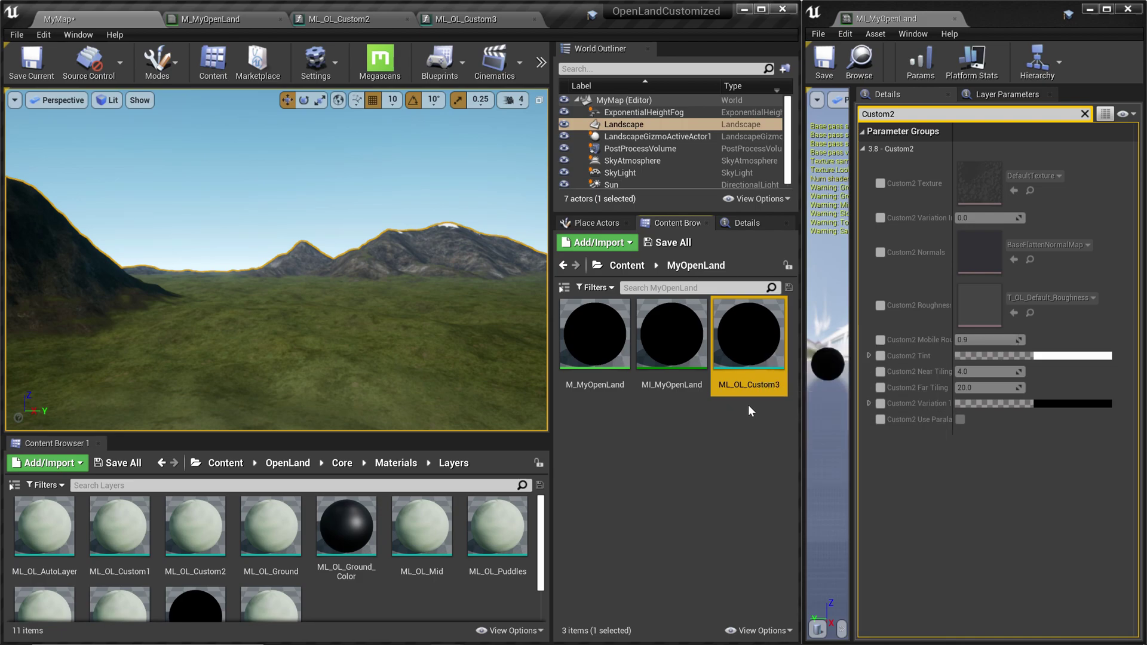
pyautogui.moveTo(762, 359); pyautogui.dragTo(238, 292)
pyautogui.scroll(-2, 214, 387)
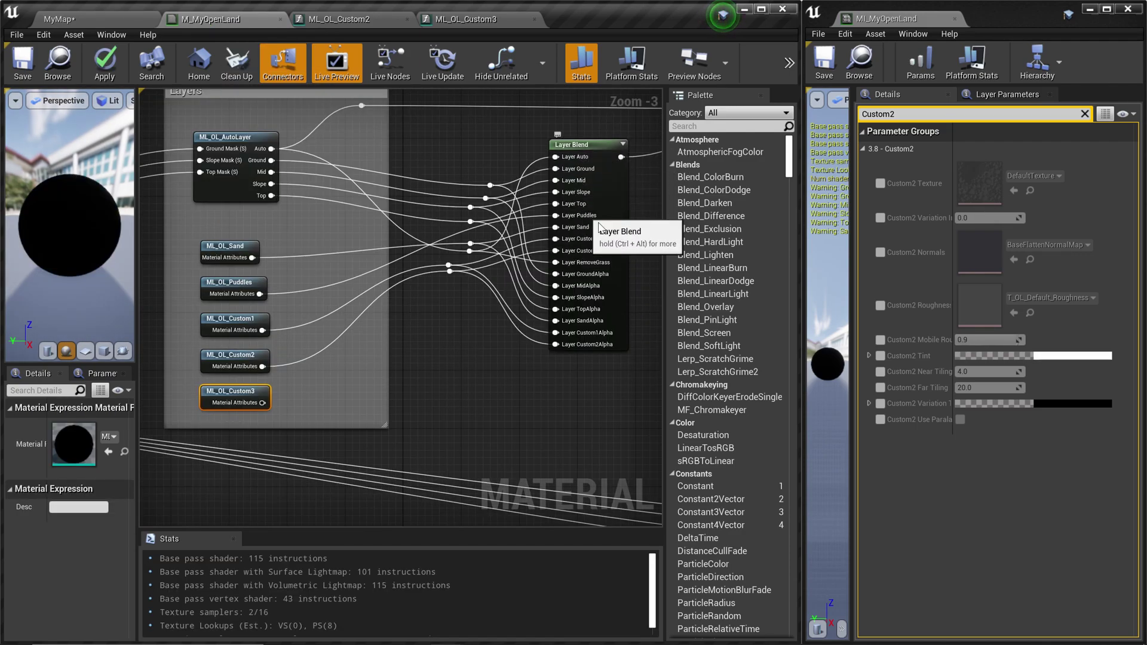
# Add a new Layer Blend entry (layer 17) and name it Custom3
pyautogui.click(590, 153)
pyautogui.moveTo(136, 418); pyautogui.dragTo(244, 418)
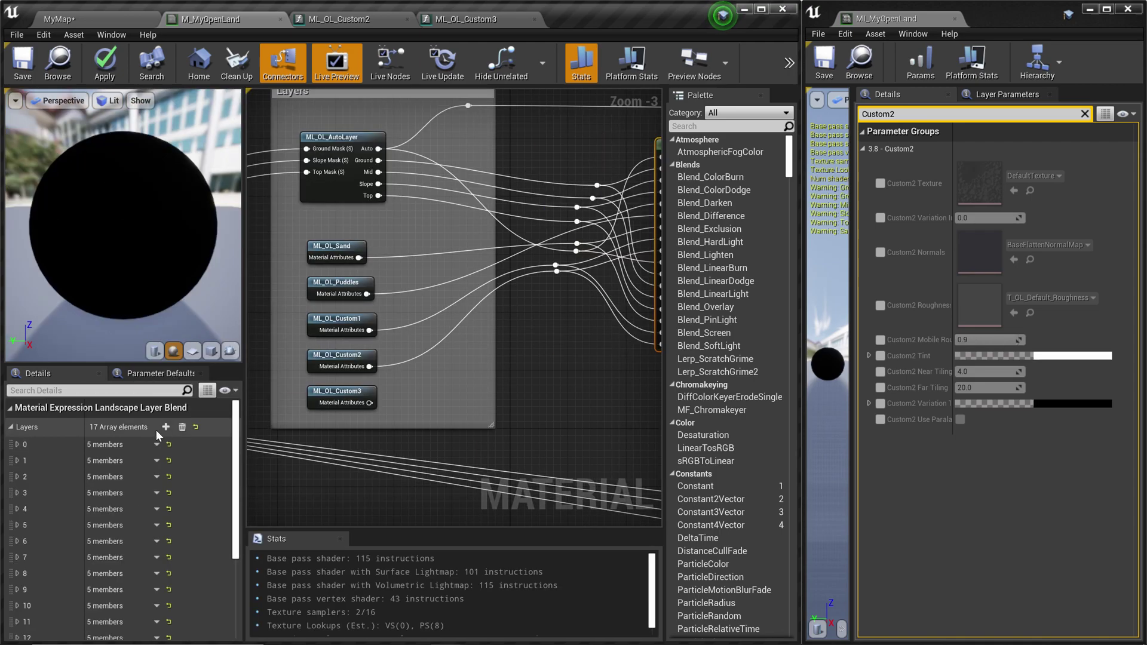
pyautogui.click(165, 427)
pyautogui.scroll(-5, 105, 587)
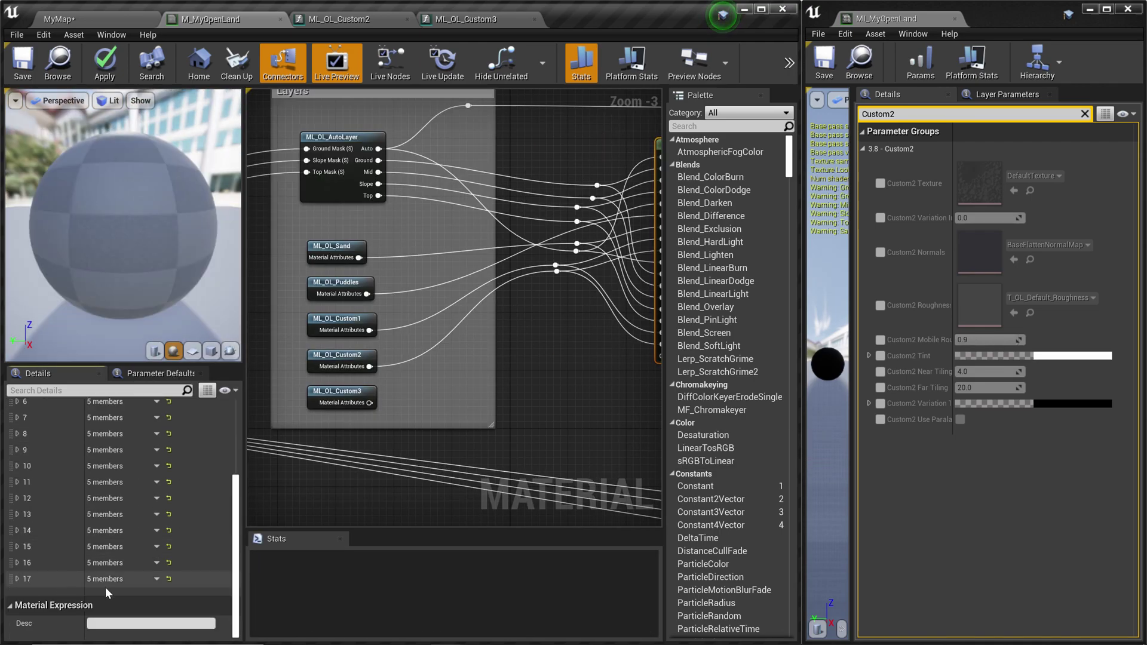
pyautogui.click(17, 579)
pyautogui.scroll(-2, 186, 588)
pyautogui.click(124, 531)
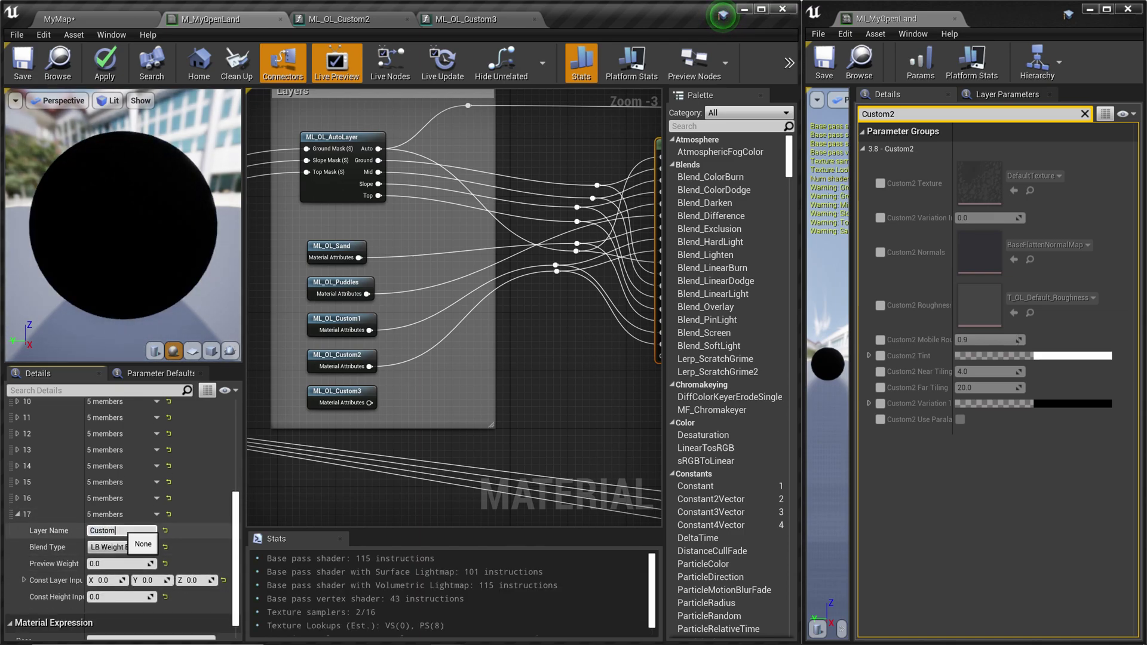
pyautogui.write('Custom3')
pyautogui.press('Return')
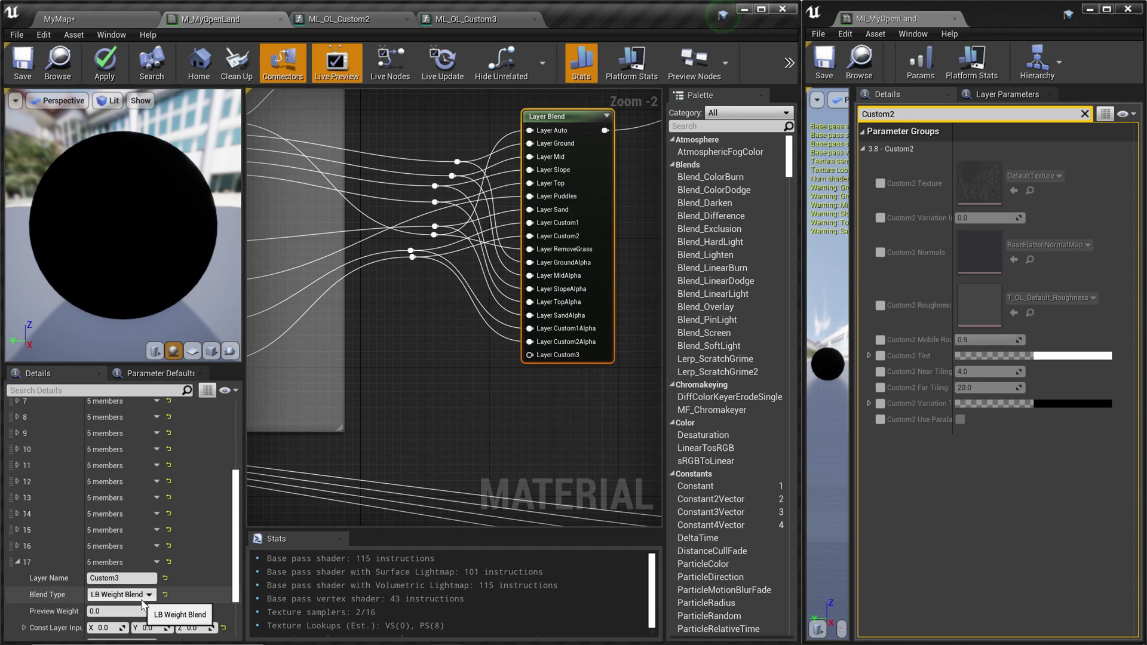
# Connect ML_OL_Custom3's output to the Layer Blend's Custom3 input and apply the material
pyautogui.scroll(-1, 447, 338)
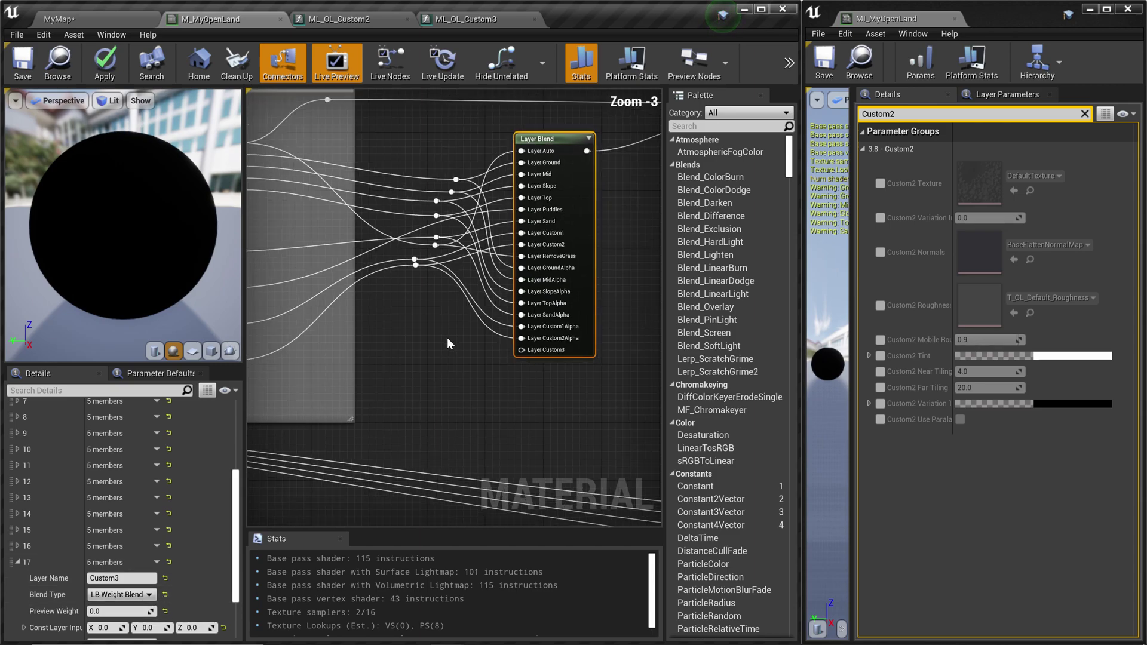
pyautogui.moveTo(447, 338); pyautogui.dragTo(491, 394, button='right')
pyautogui.moveTo(399, 397); pyautogui.dragTo(538, 349)
pyautogui.scroll(-1, 538, 350)
pyautogui.hotkey('ctrl', 's')
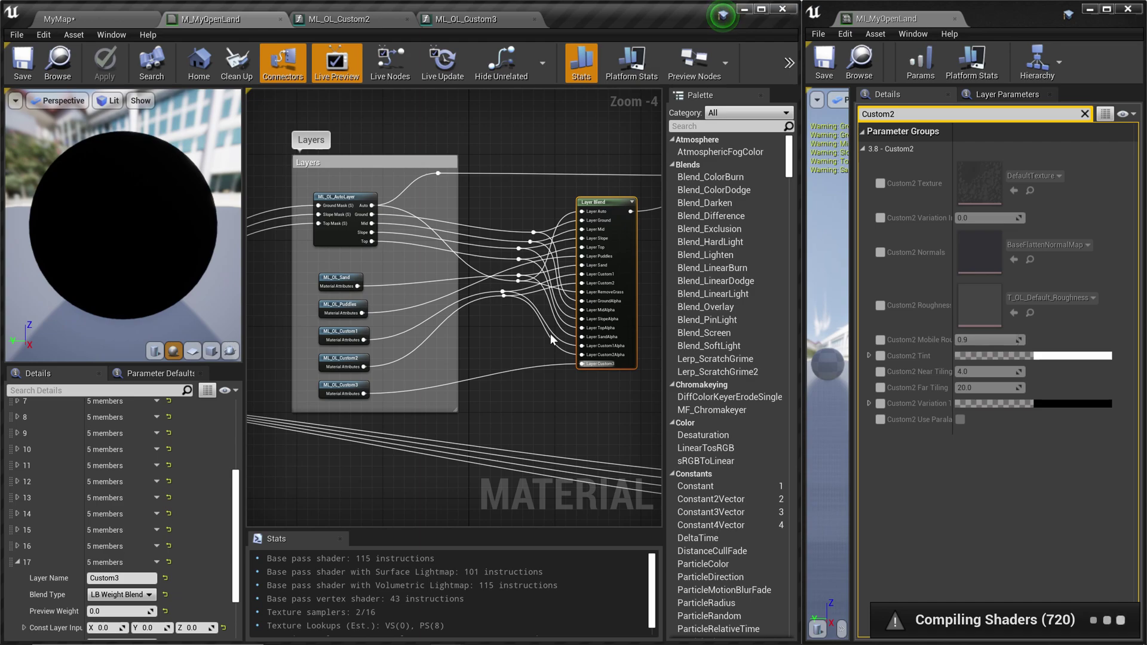
# Enter Landscape mode in MyMap, review the paint layers, and select the Landscape actor
pyautogui.click(60, 18)
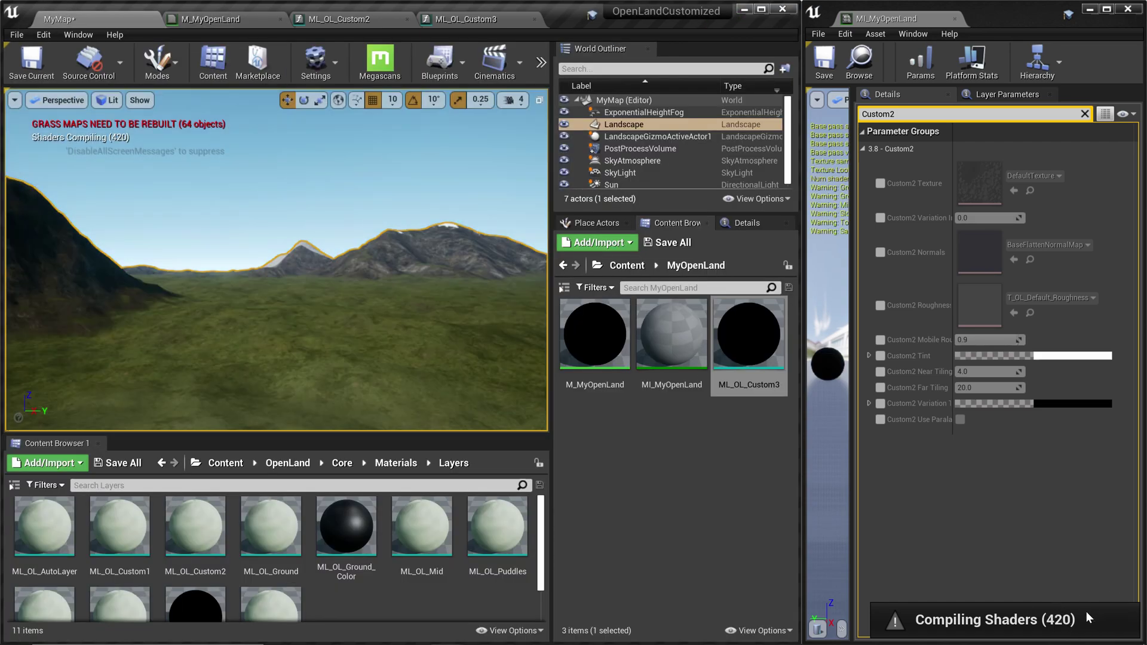
pyautogui.click(178, 63)
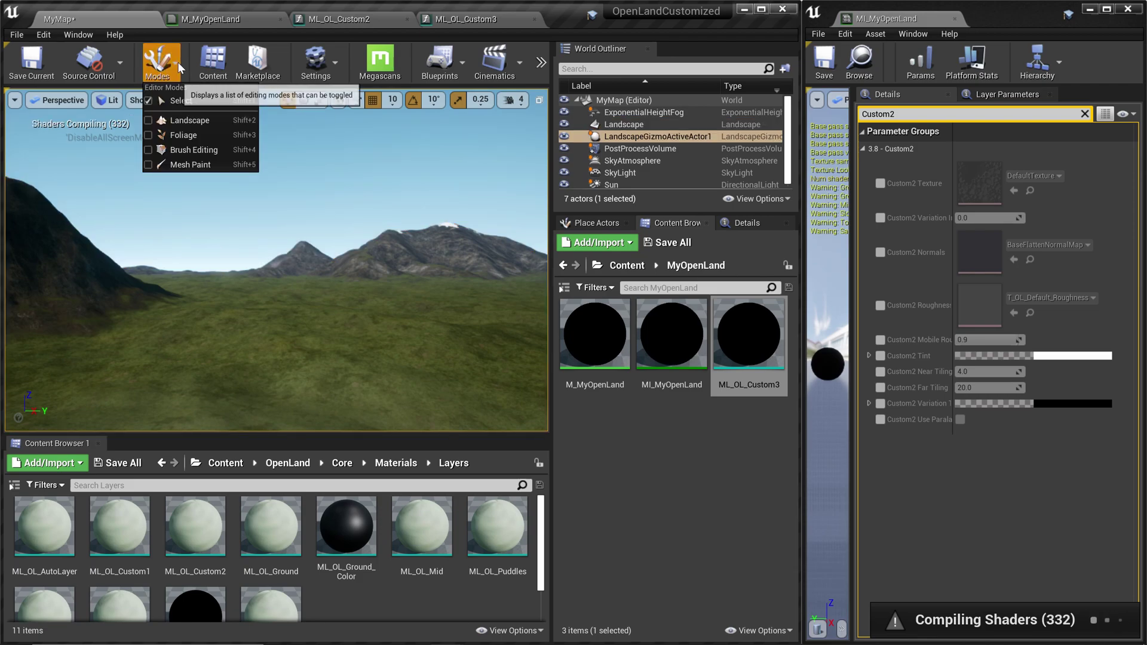
pyautogui.click(184, 122)
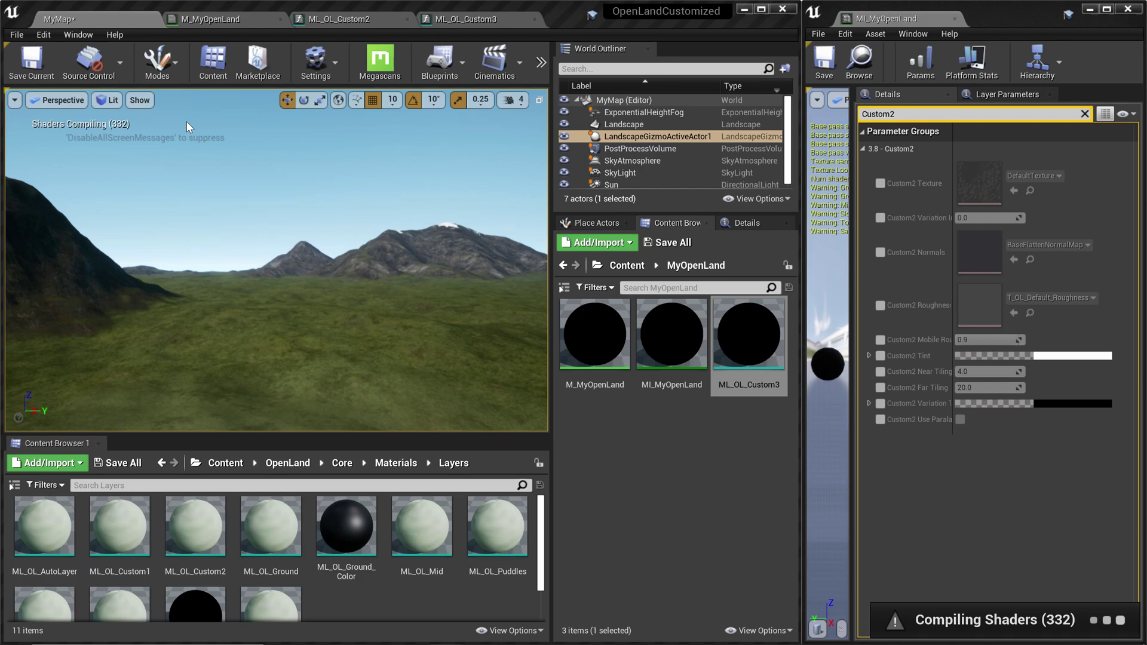
pyautogui.scroll(-10, 184, 382)
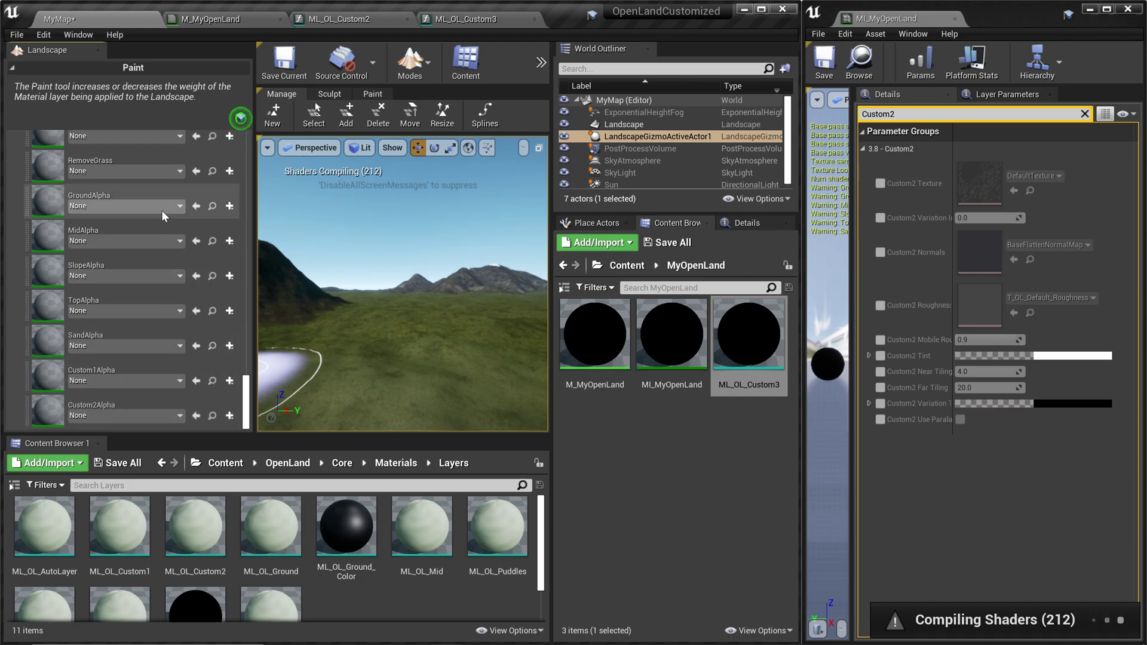
pyautogui.scroll(5, 159, 305)
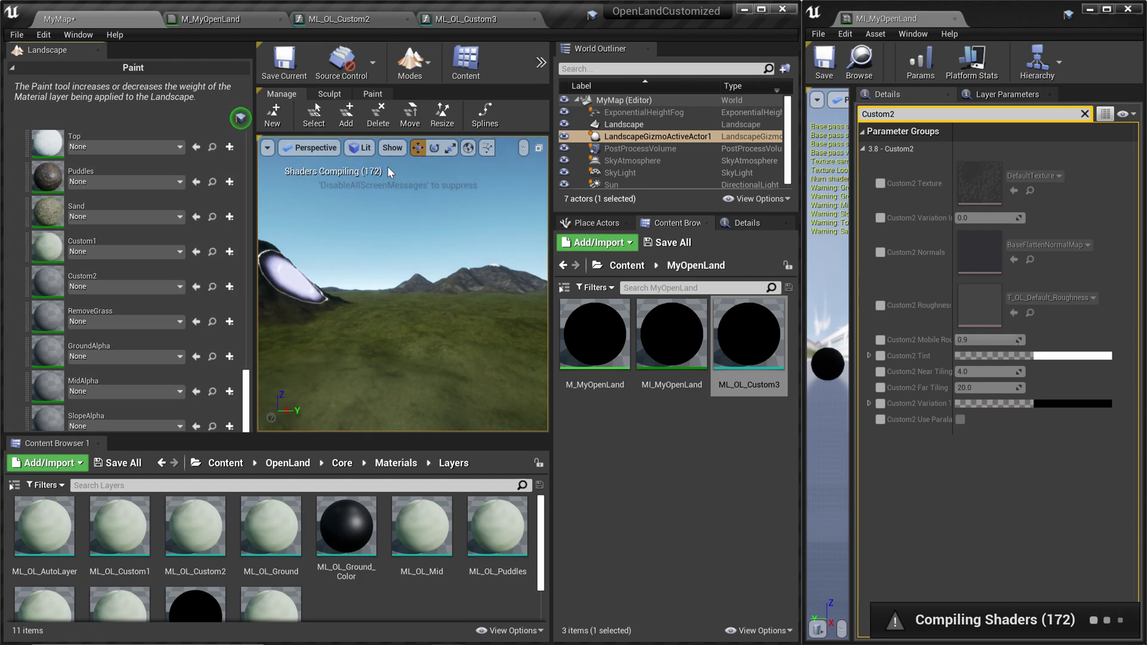
pyautogui.click(637, 124)
# Clear the Landscape Material to None, then reassign MI_MyOpenLand so Custom3 appears in Paint layers
pyautogui.click(750, 223)
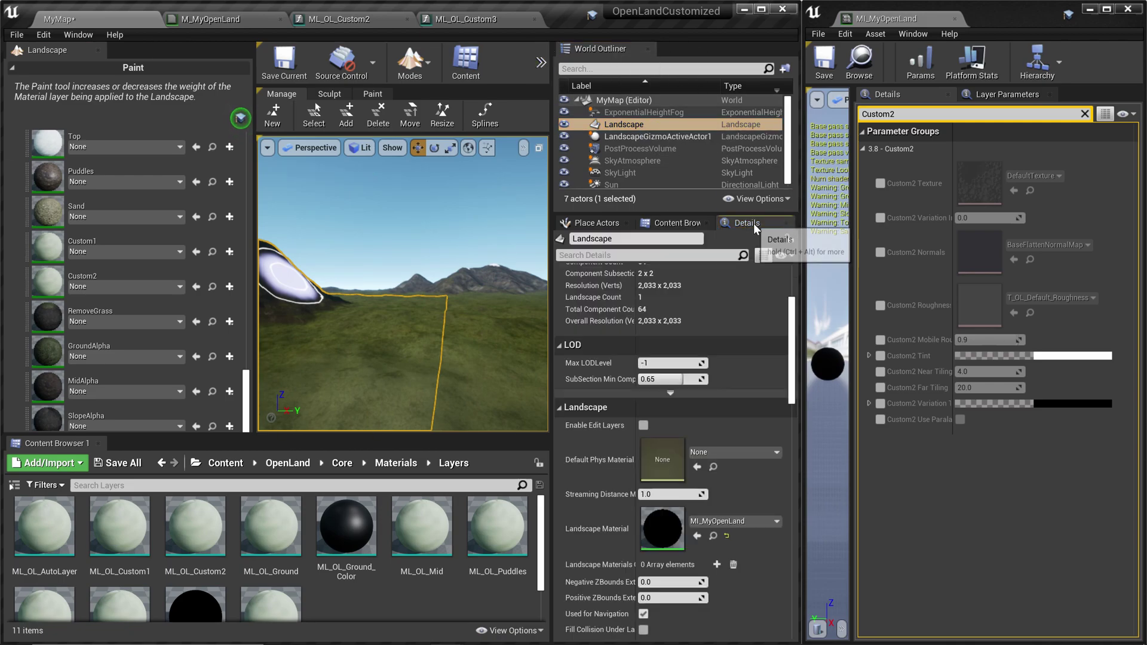
pyautogui.click(729, 536)
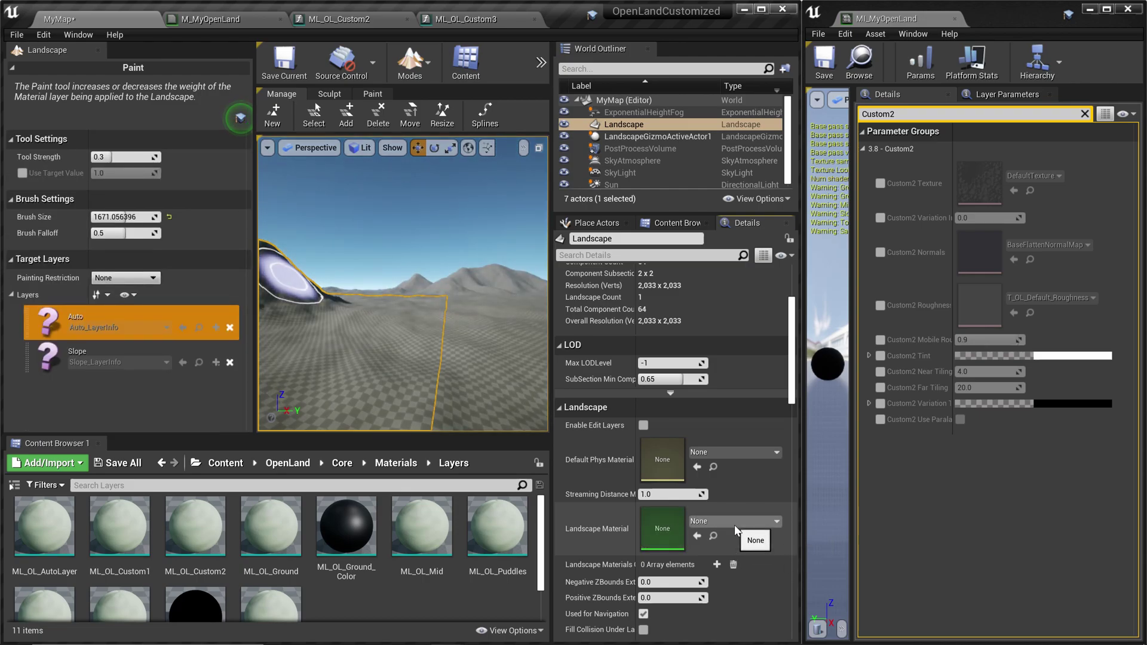
pyautogui.click(735, 524)
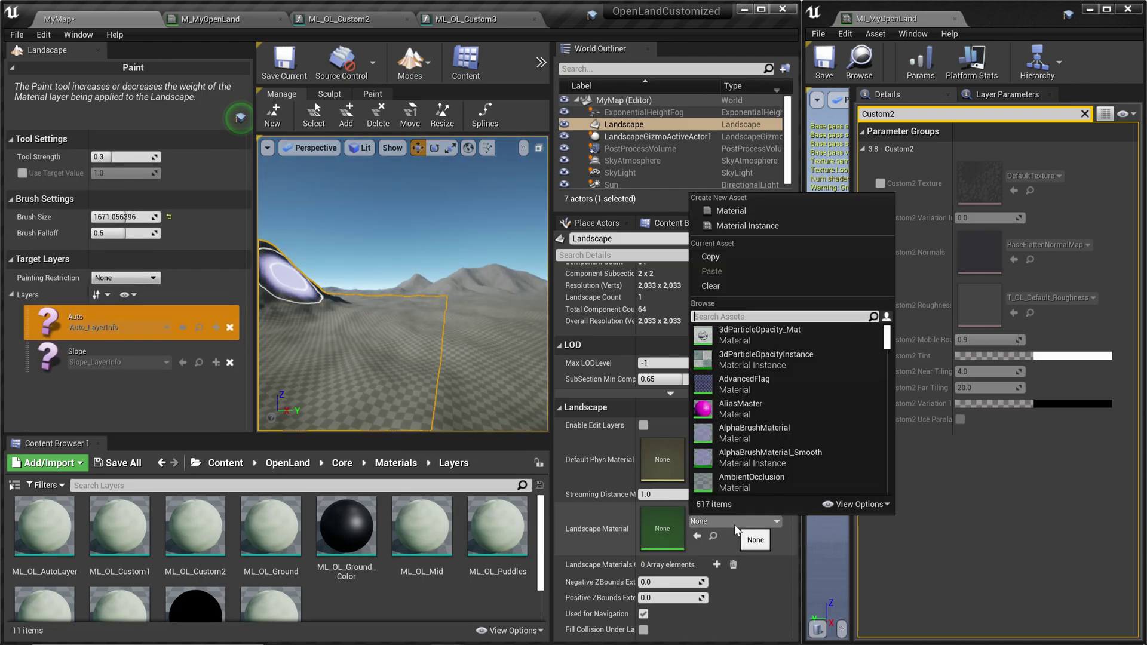
pyautogui.write('MI_')
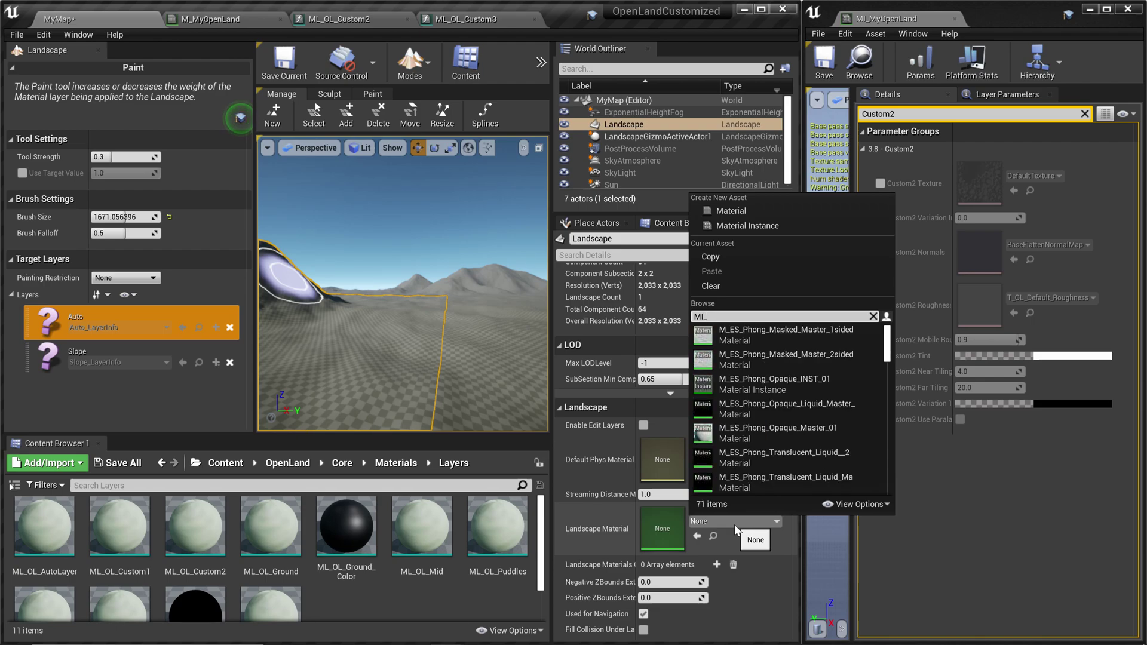
pyautogui.write('My')
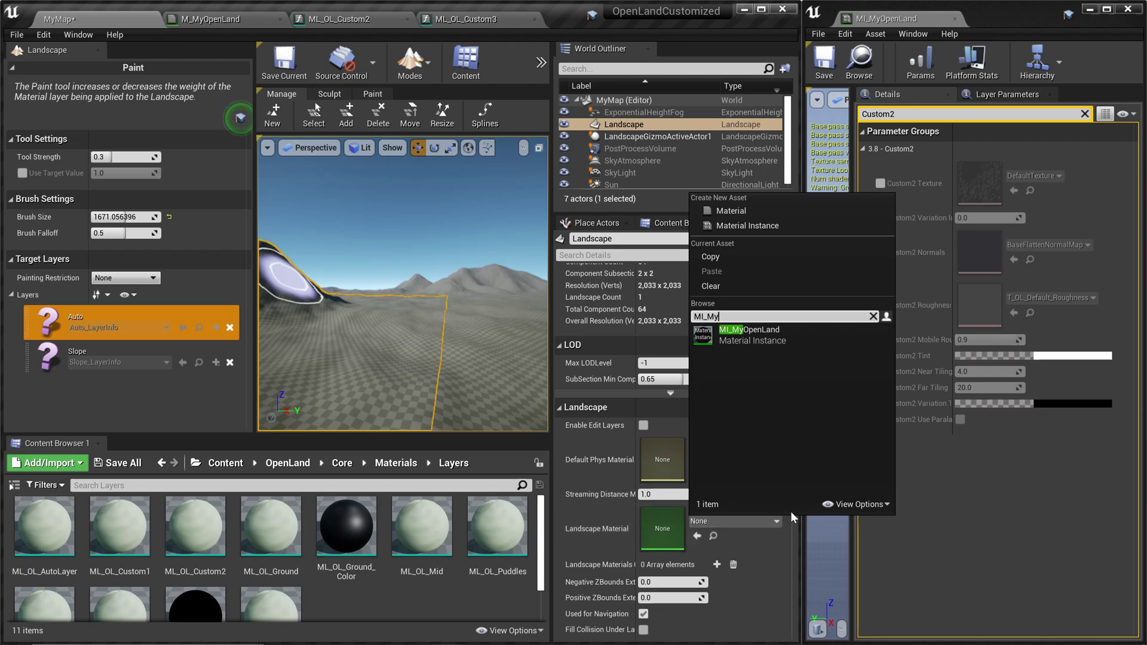
pyautogui.click(764, 335)
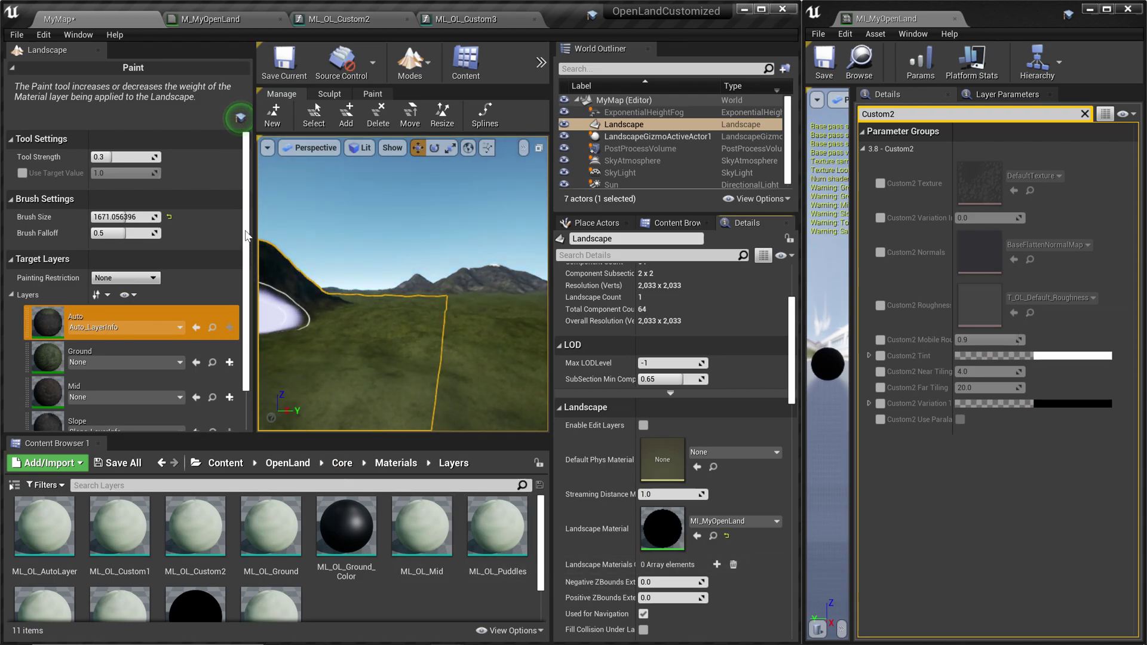
pyautogui.scroll(-10, 246, 235)
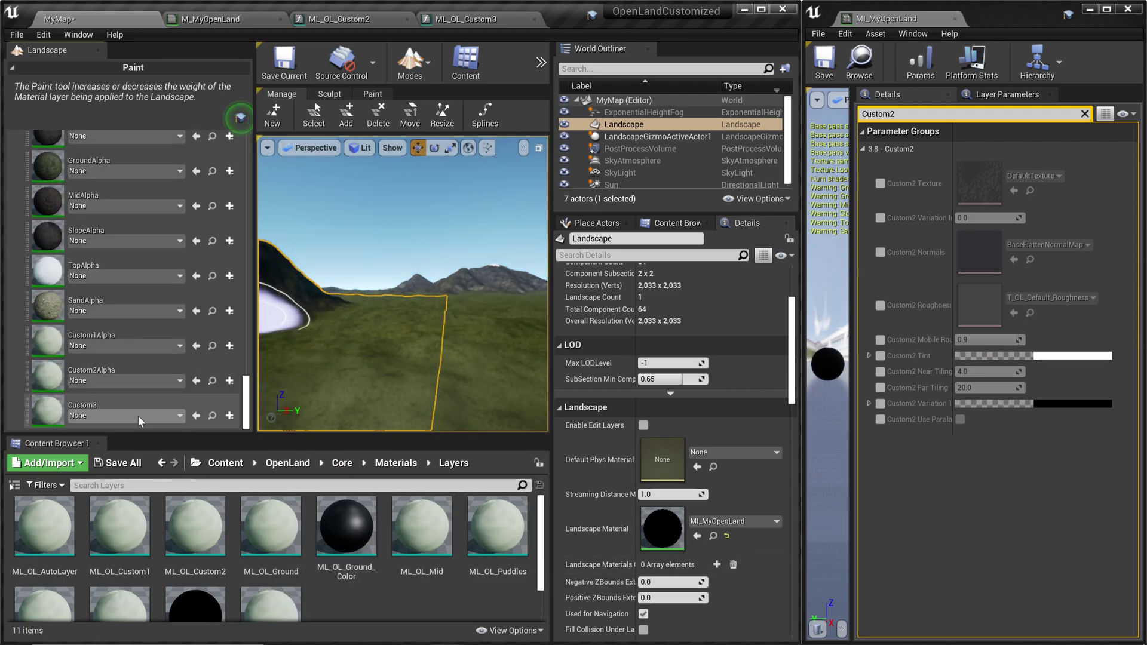
# Start a weight-blended layer info for the Custom3 paint layer
pyautogui.click(169, 400)
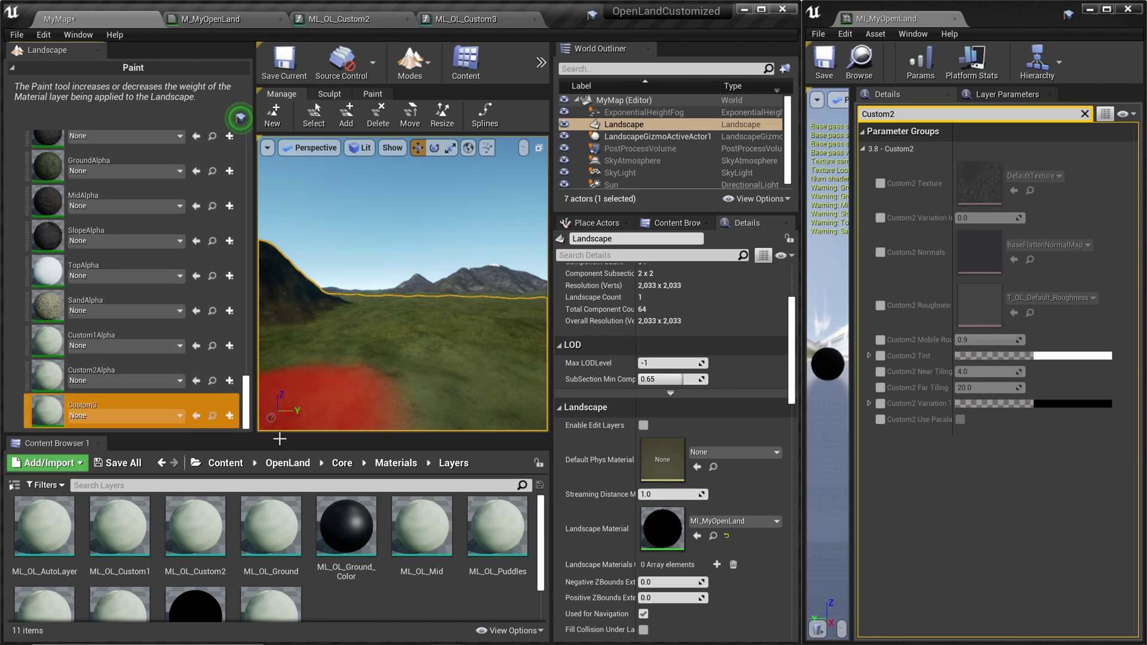
pyautogui.click(230, 417)
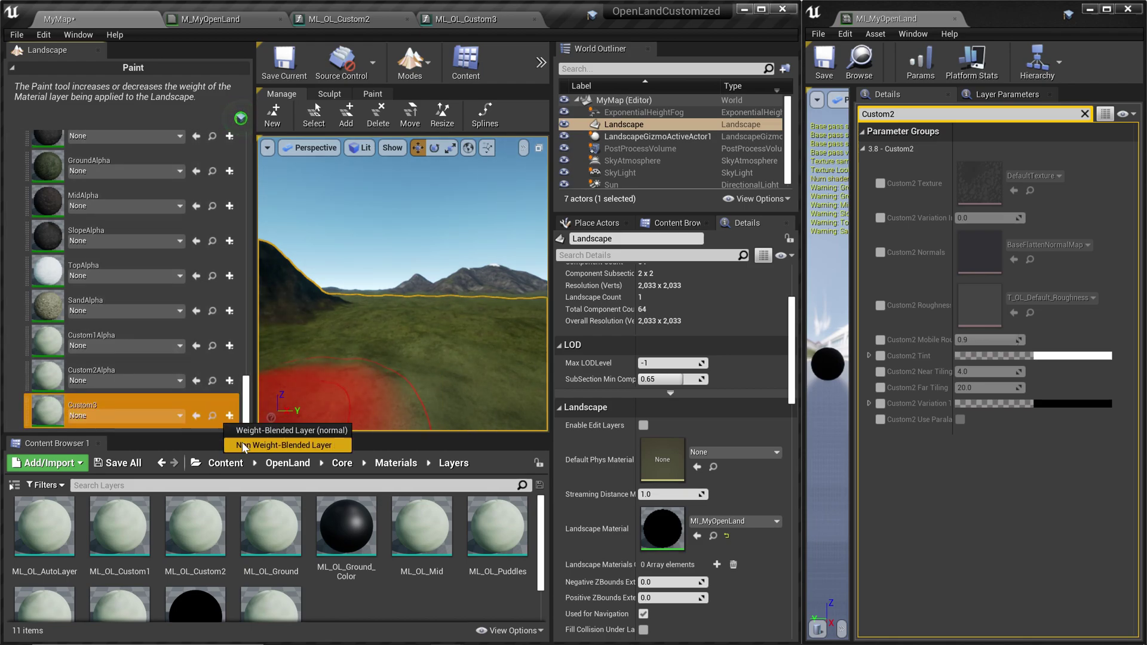
pyautogui.click(301, 435)
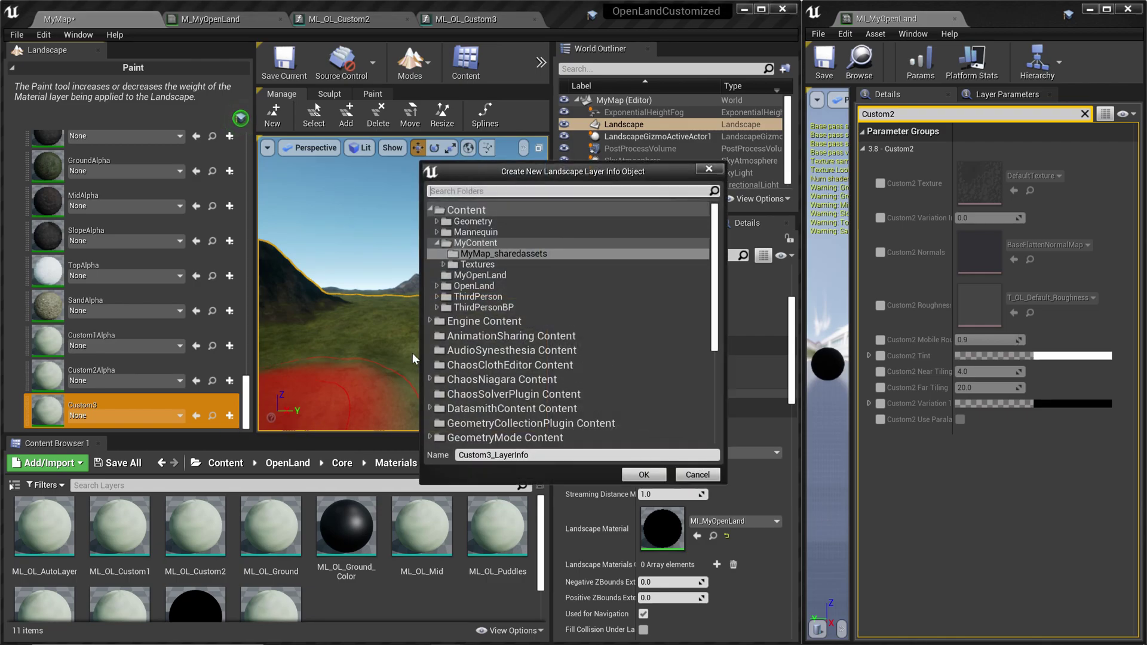
# Save Custom3_LayerInfo in a new LayerInfos folder under MyOpenLand
pyautogui.click(501, 276)
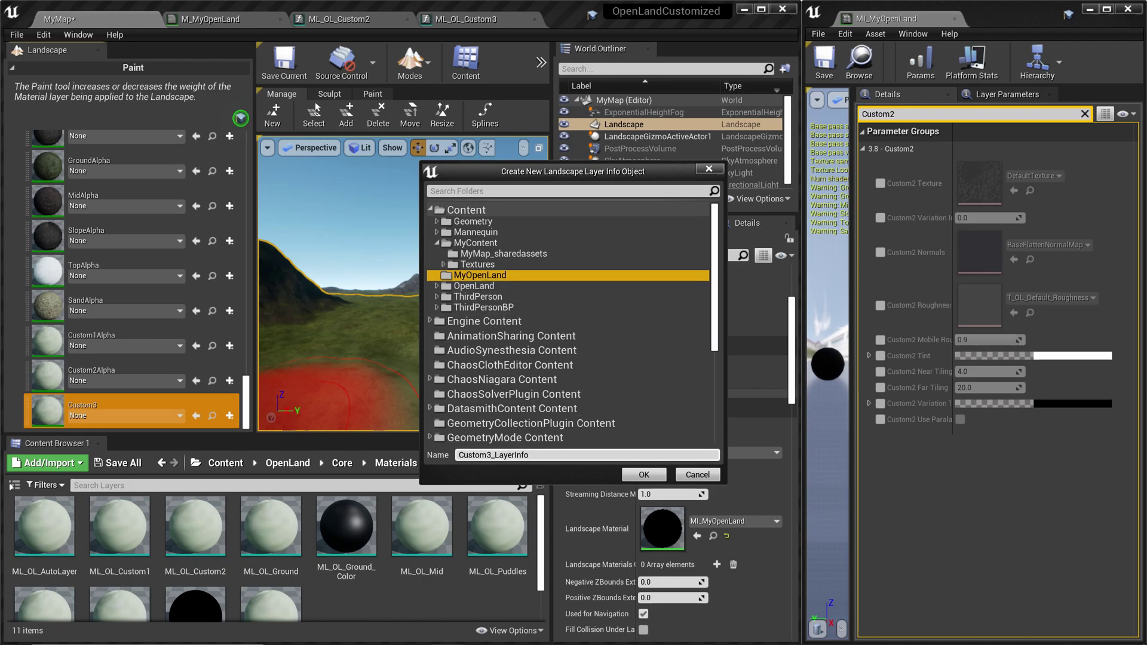
pyautogui.rightClick(504, 275)
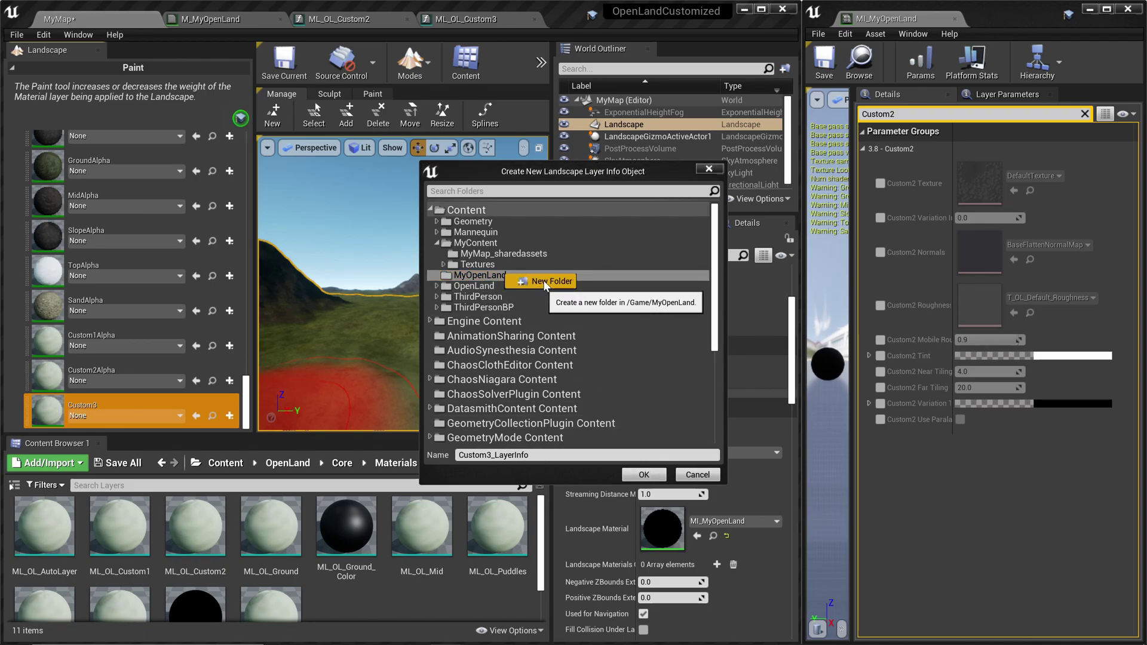
pyautogui.click(544, 278)
pyautogui.write('LayerInfos')
pyautogui.press('Return')
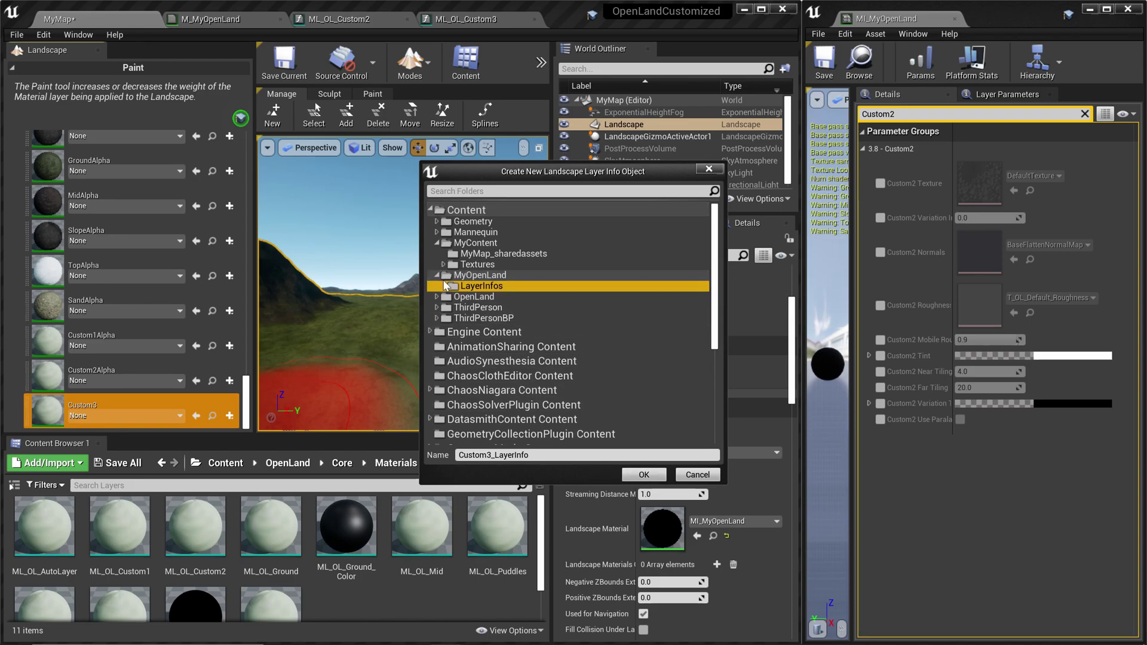
pyautogui.click(642, 475)
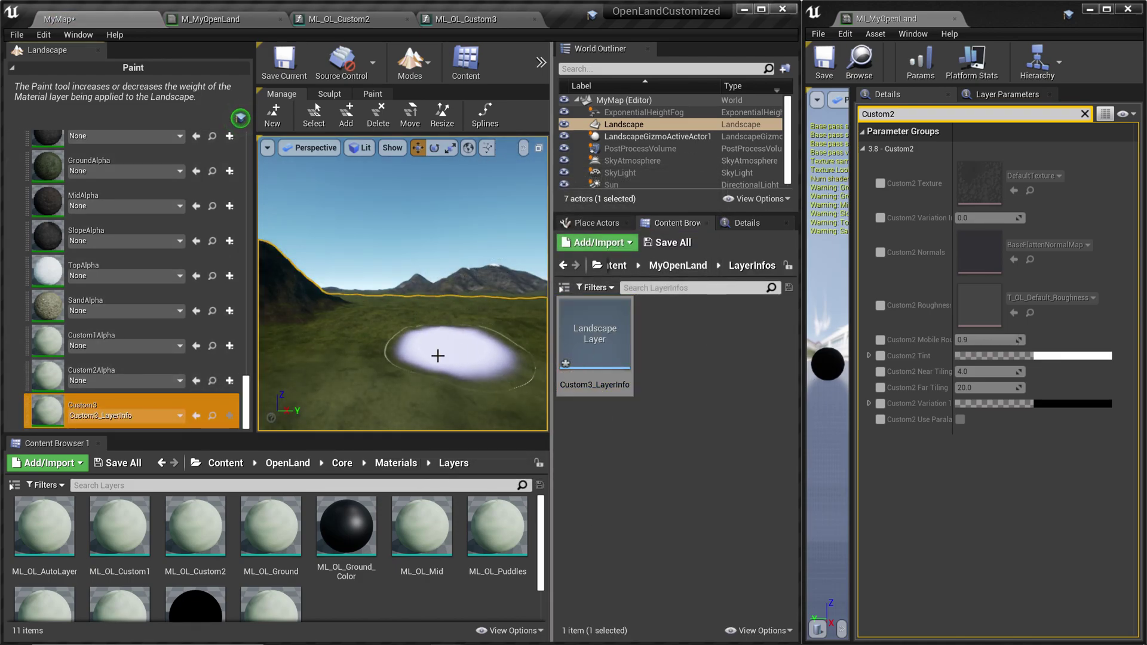
# Brush a Custom3 stroke onto the ground ahead and orbit the camera over it
pyautogui.moveTo(436, 359)
pyautogui.mouseDown()
pyautogui.moveTo(377, 372)
pyautogui.moveTo(501, 404)
pyautogui.moveTo(493, 347)
pyautogui.moveTo(424, 330)
pyautogui.mouseUp()
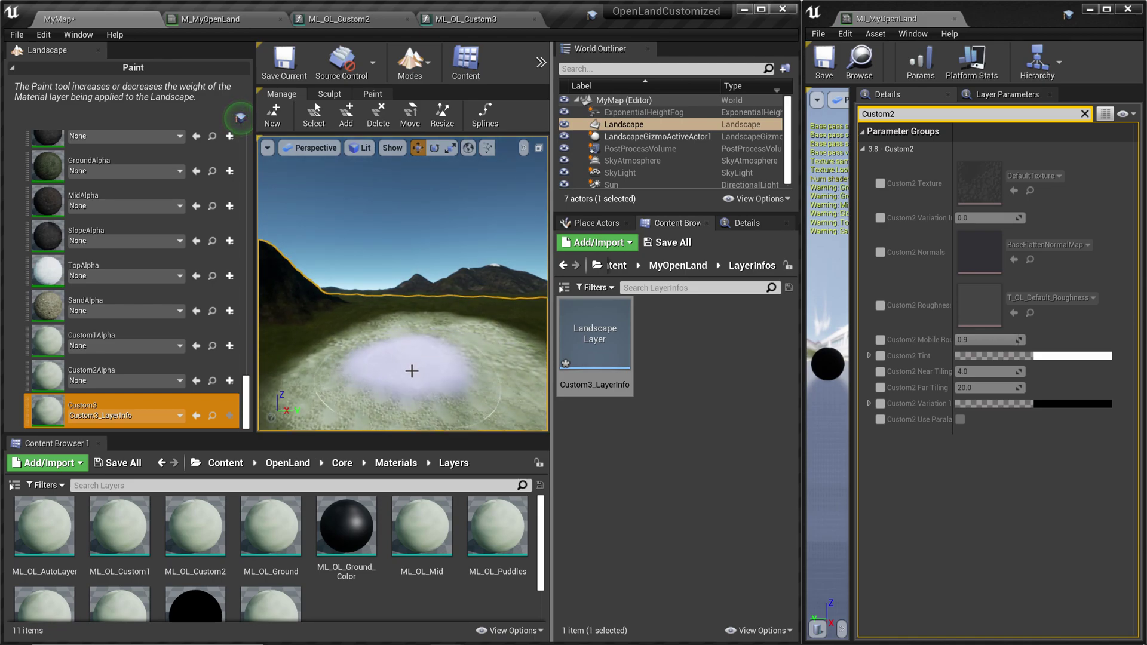
pyautogui.moveTo(407, 366); pyautogui.dragTo(430, 352, button='right')
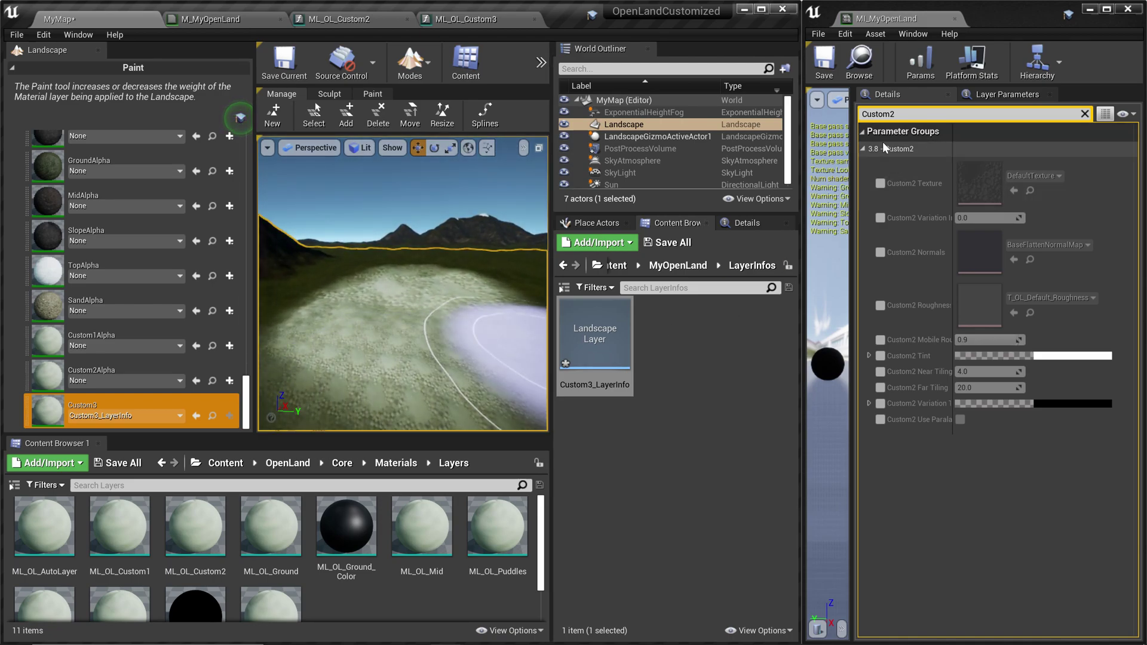
# Enable Custom3 Texture and Custom3 Normals in MI_MyOpenLand, then return to the M_MyOpenLand graph
pyautogui.click(910, 114)
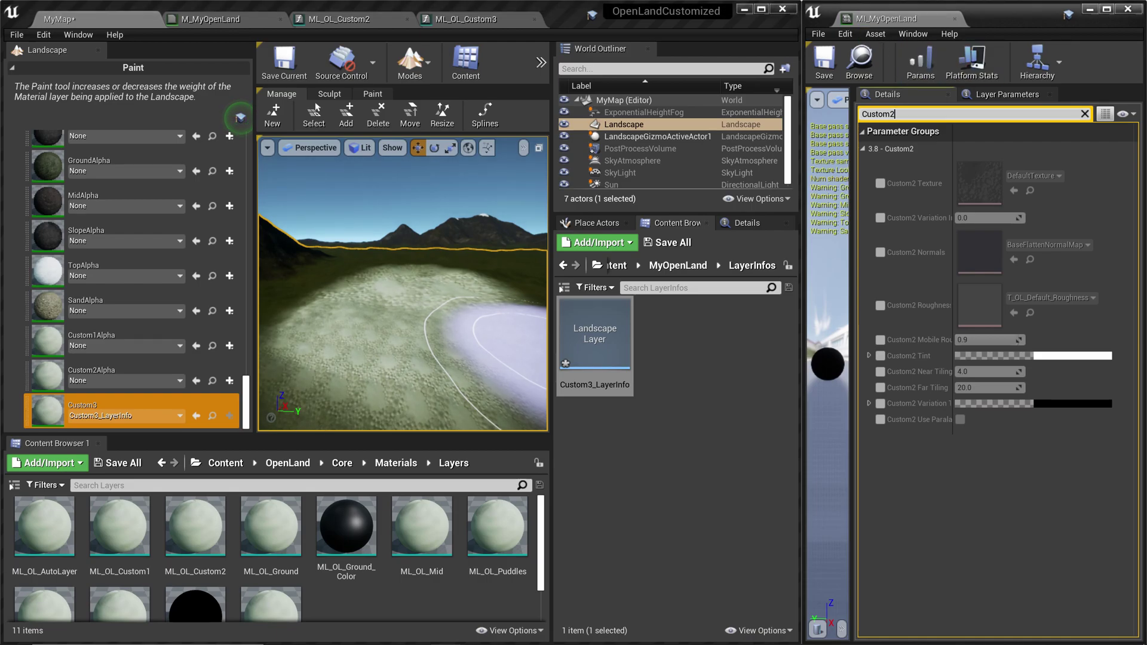
pyautogui.write('Custom3')
pyautogui.click(881, 183)
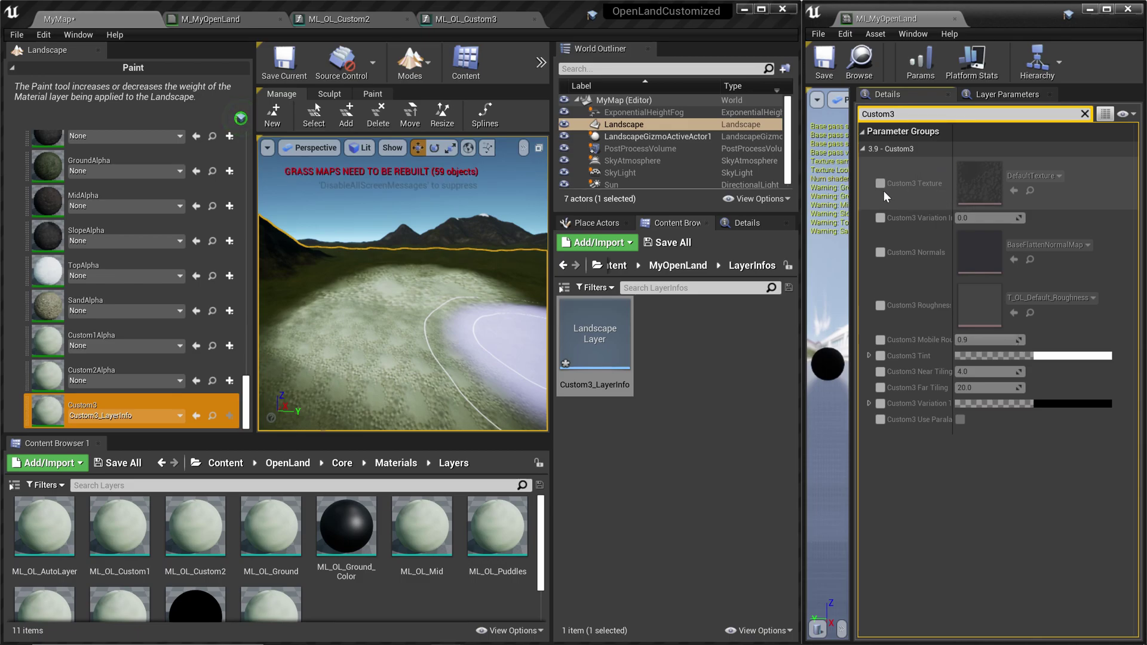
pyautogui.click(879, 251)
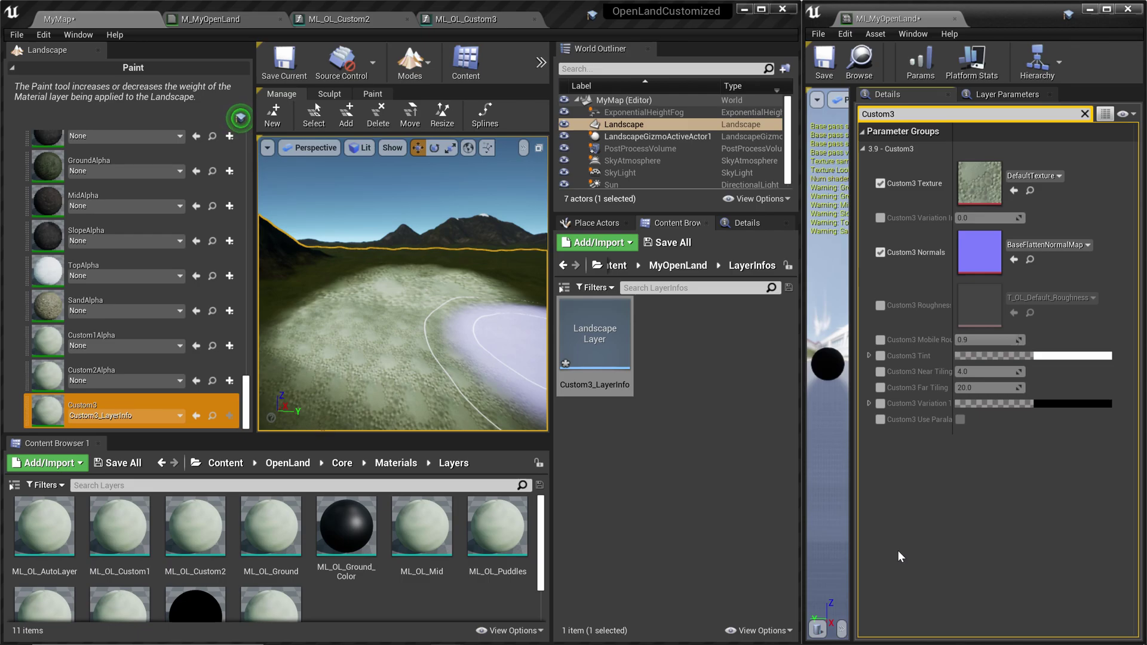
pyautogui.click(211, 18)
pyautogui.scroll(4, 369, 442)
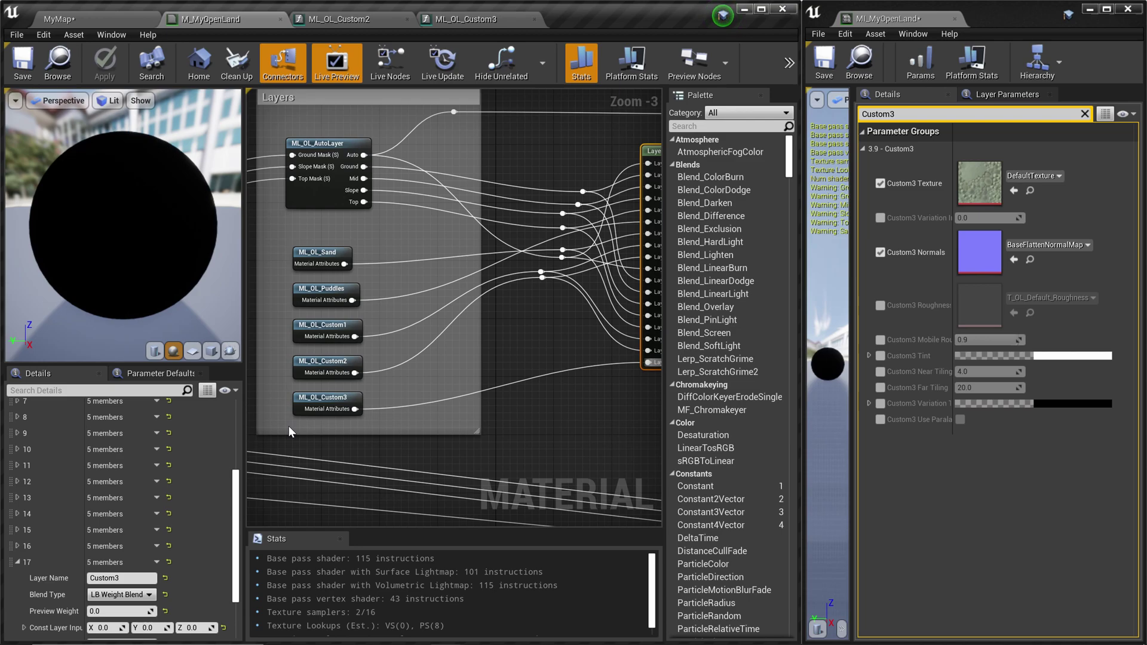